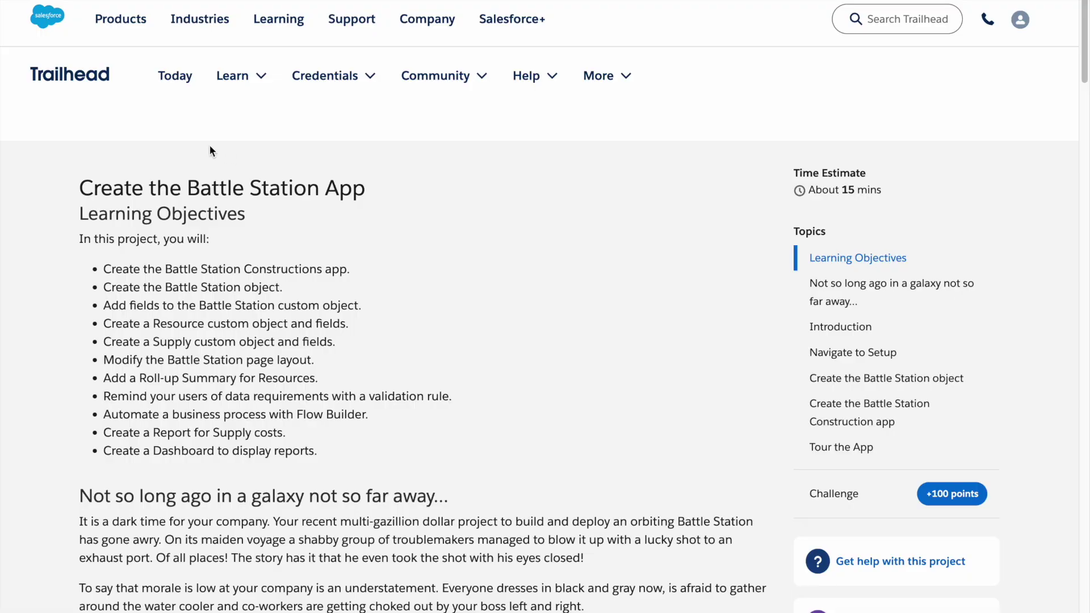
Launch the Trailhead Playground org from the project's Verify Step section
left_click(72, 185)
scroll(87, 236, "down", 20)
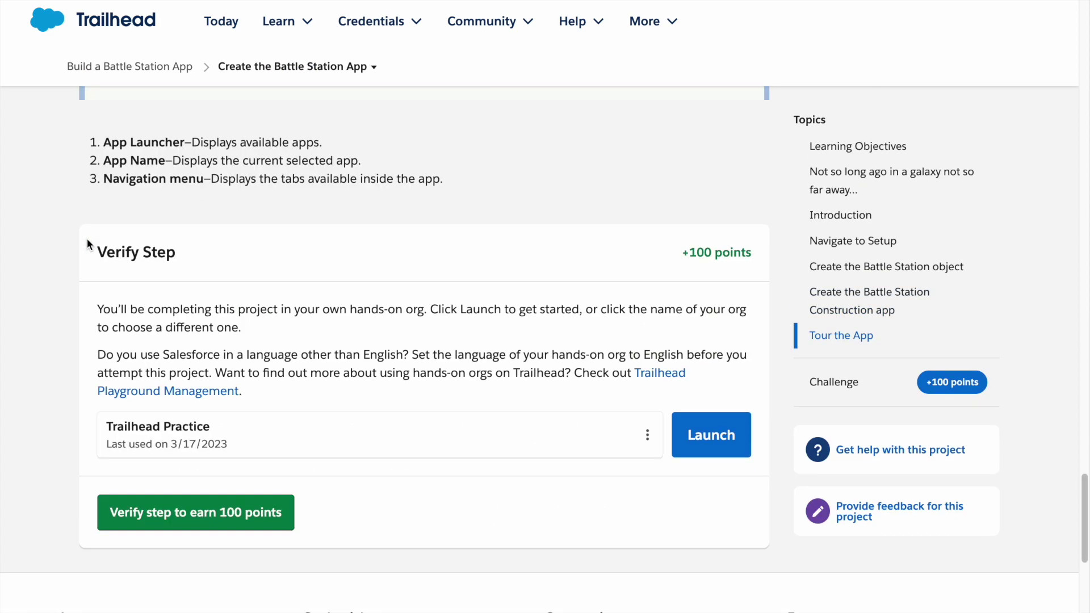
scroll(87, 239, "down", 3)
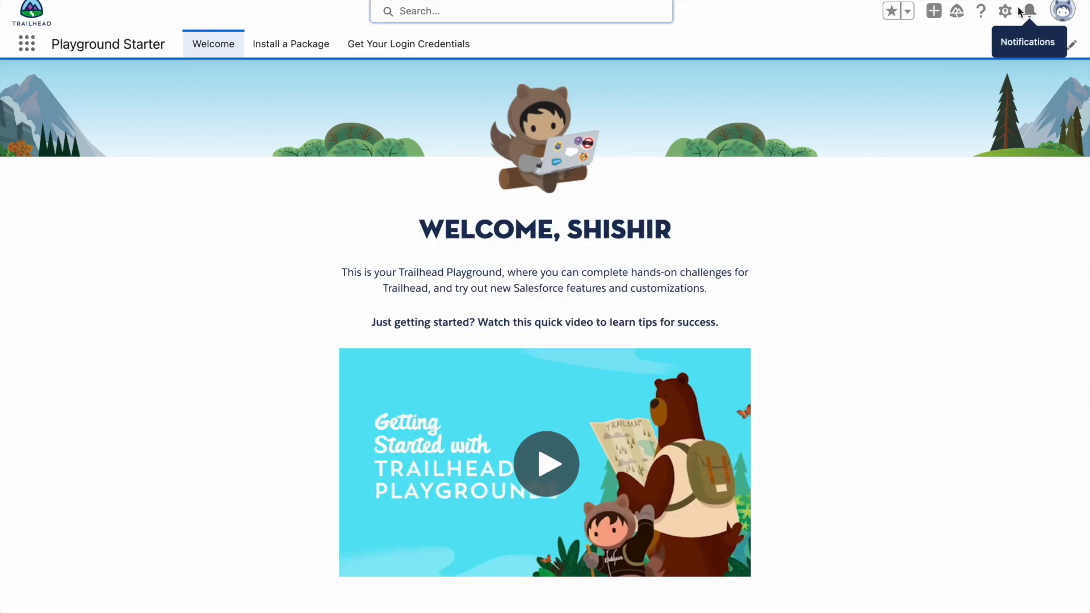
left_click(1005, 13)
Go to Object Manager in Setup and start a new custom object from the Create menu
left_click(919, 77)
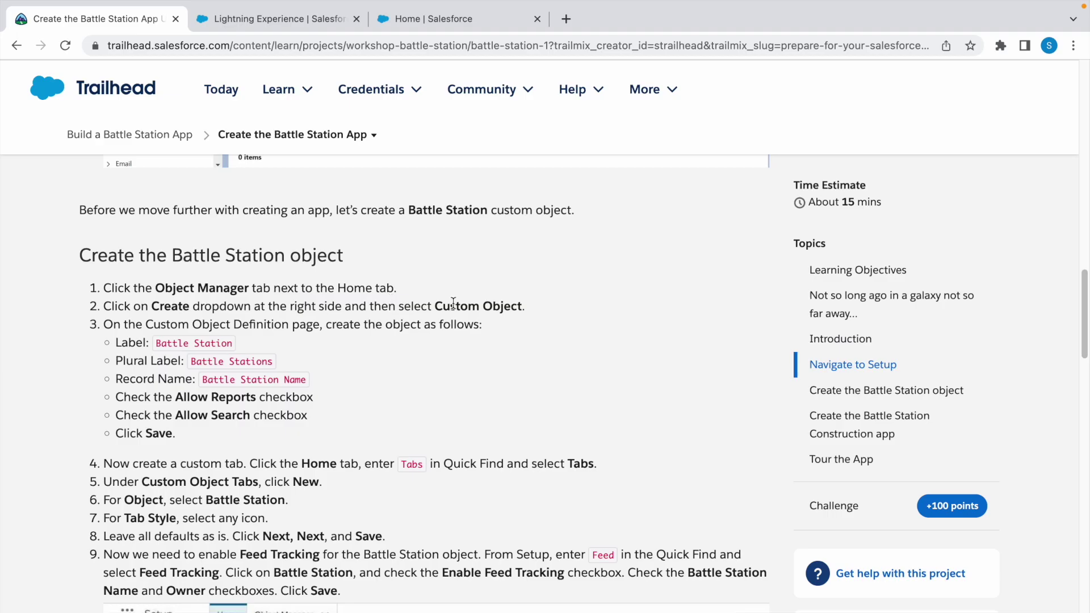
left_click(418, 22)
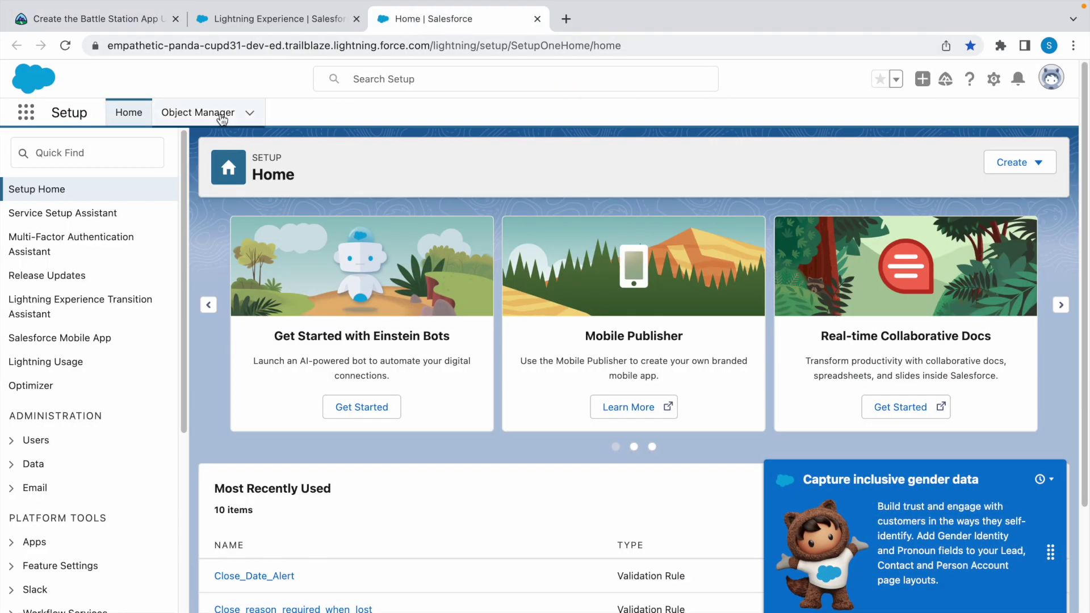
left_click(189, 114)
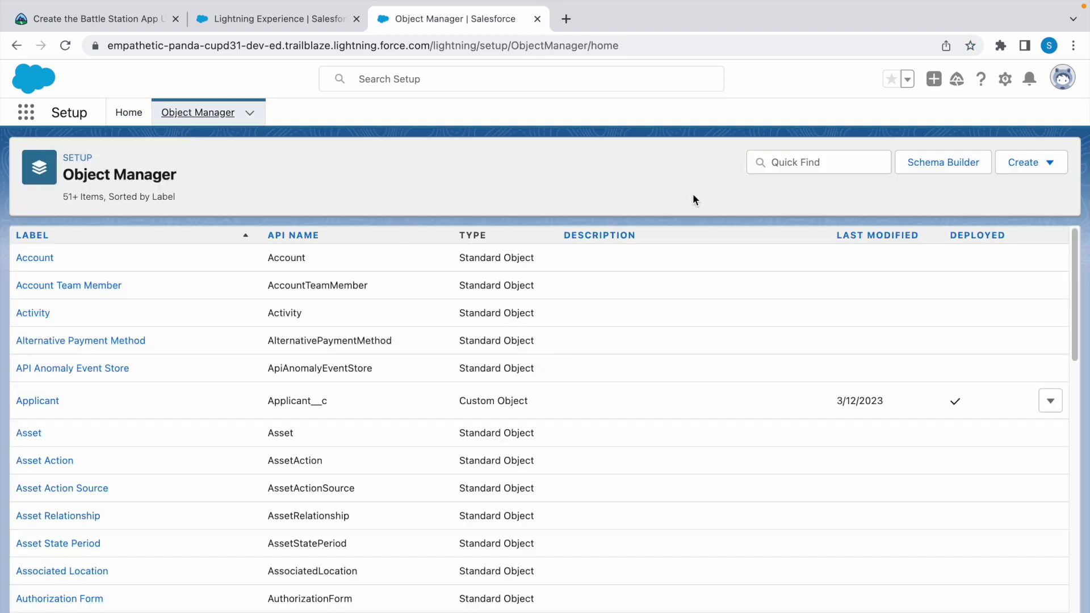
left_click(1044, 166)
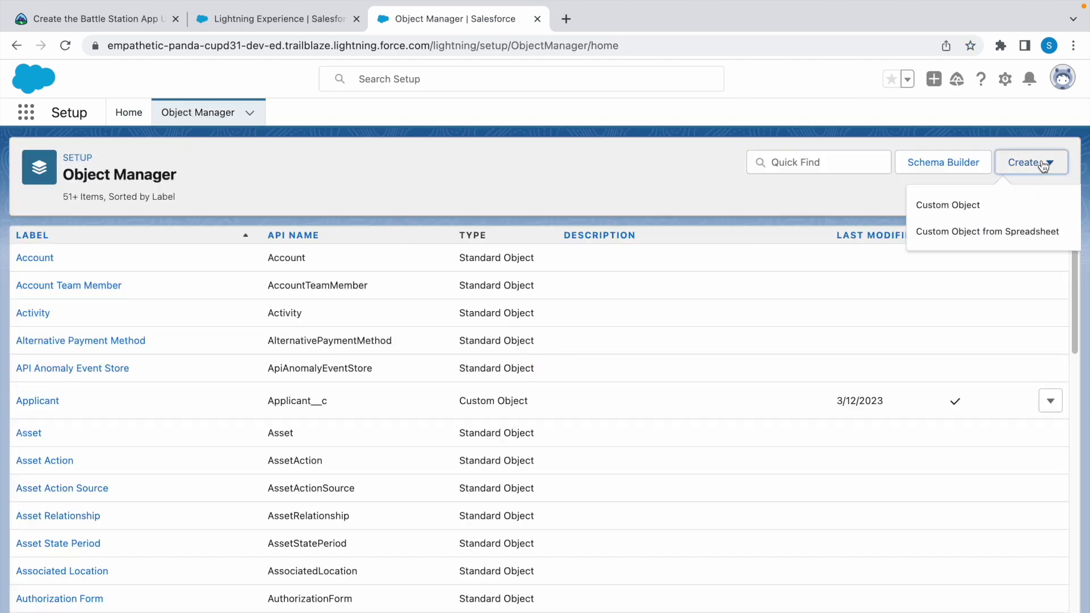
left_click(960, 207)
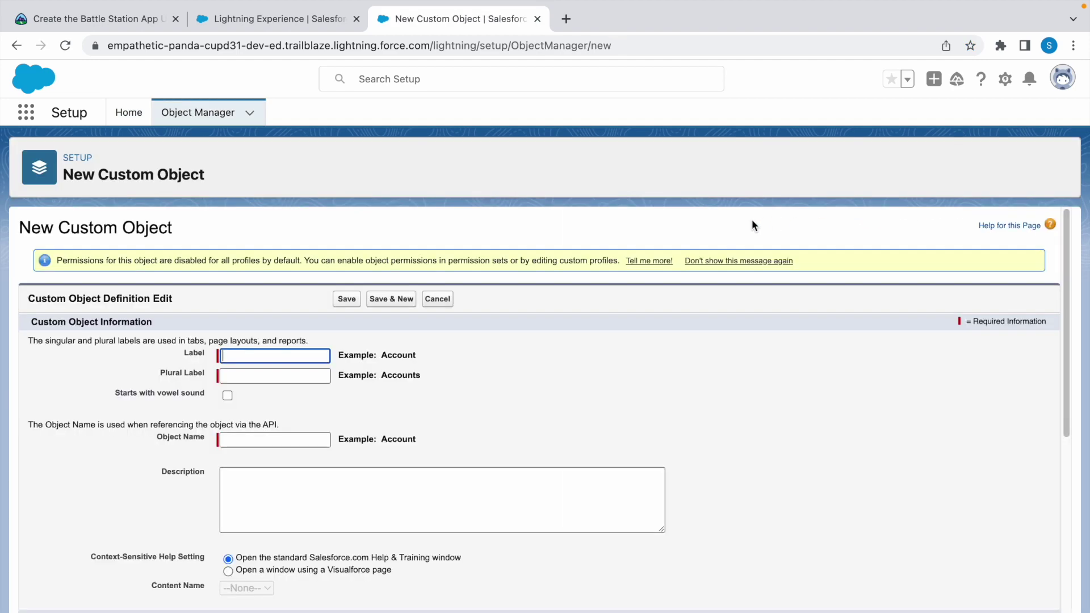
Enter Battle Station as the object label and Battle Stations as the plural label
left_click(80, 19)
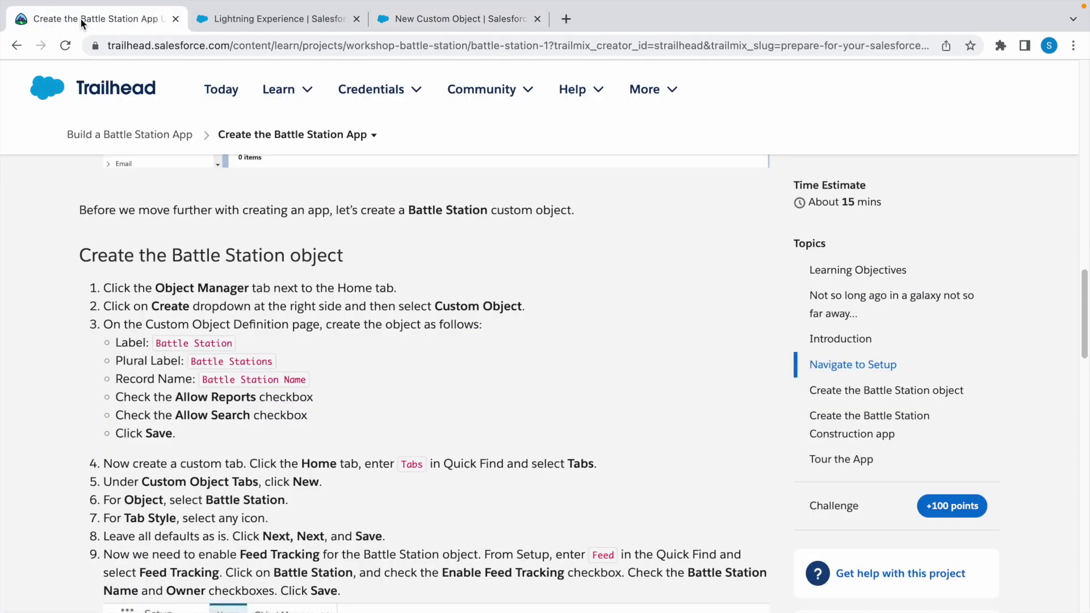
left_click(412, 19)
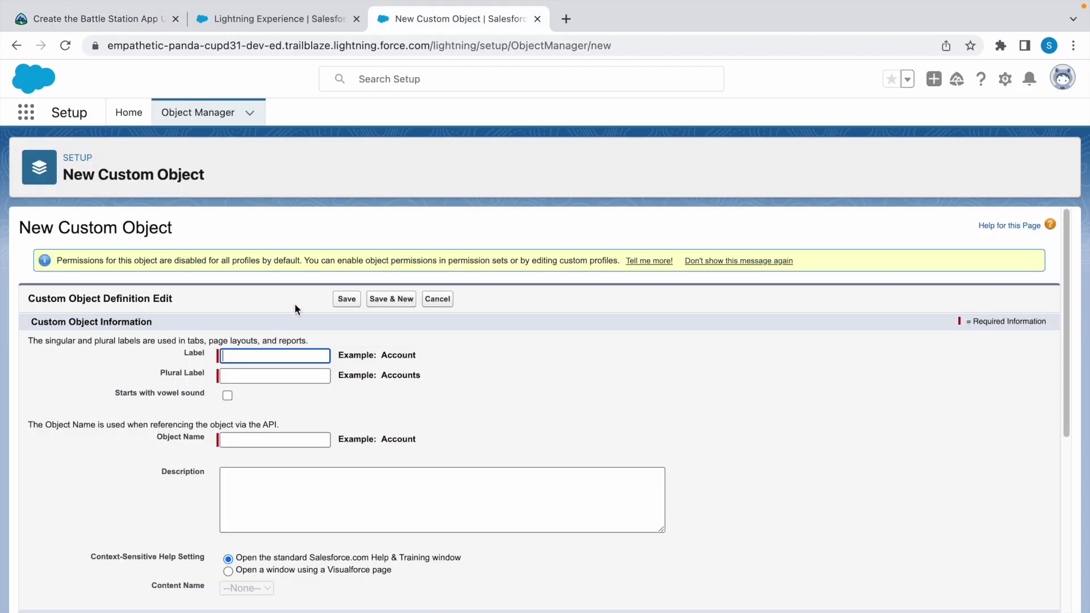
type("Battle Station")
left_click(310, 375)
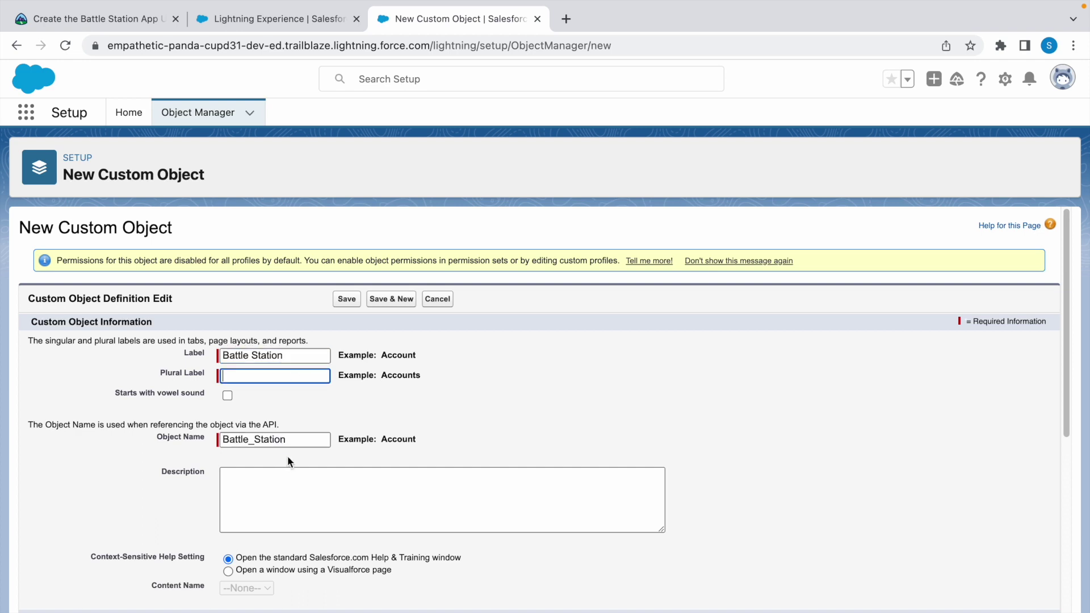
left_click(241, 377)
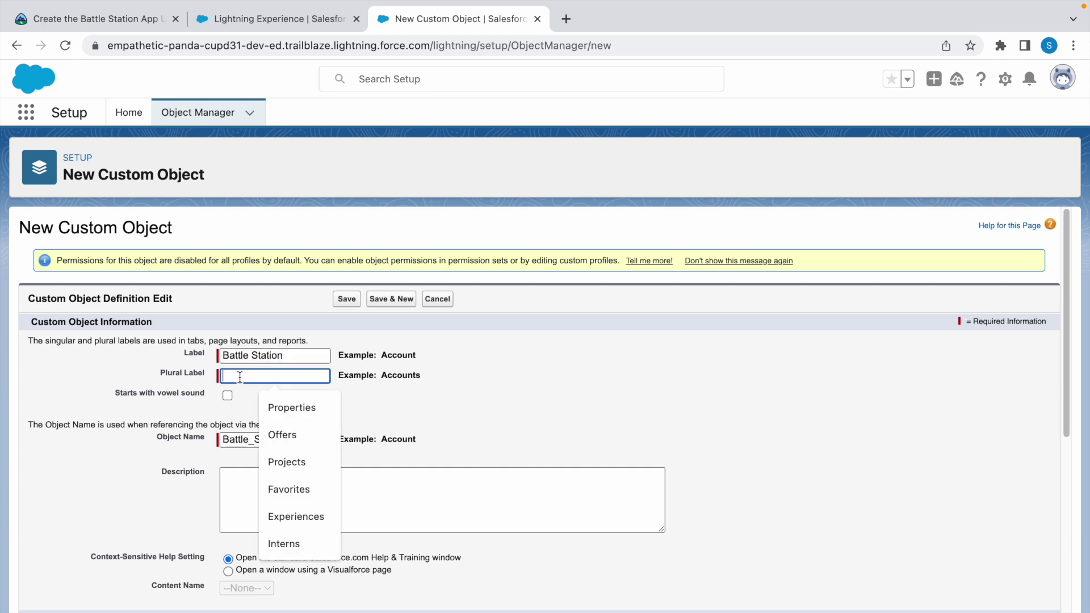
type("Battle Station")
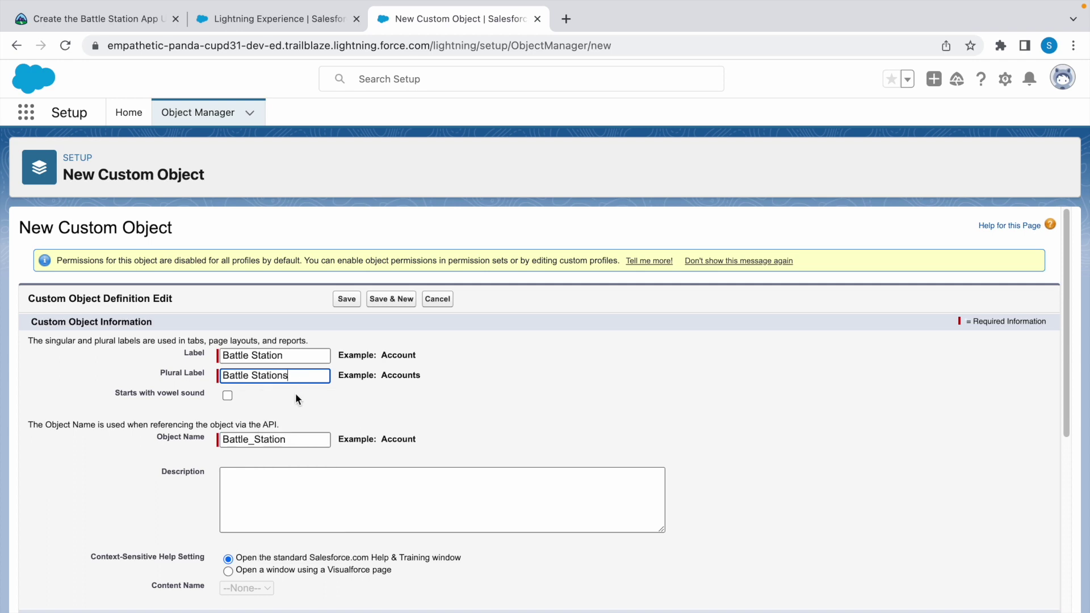
Allow reports and search on the Battle Station object and save it
scroll(296, 400, "down", 6)
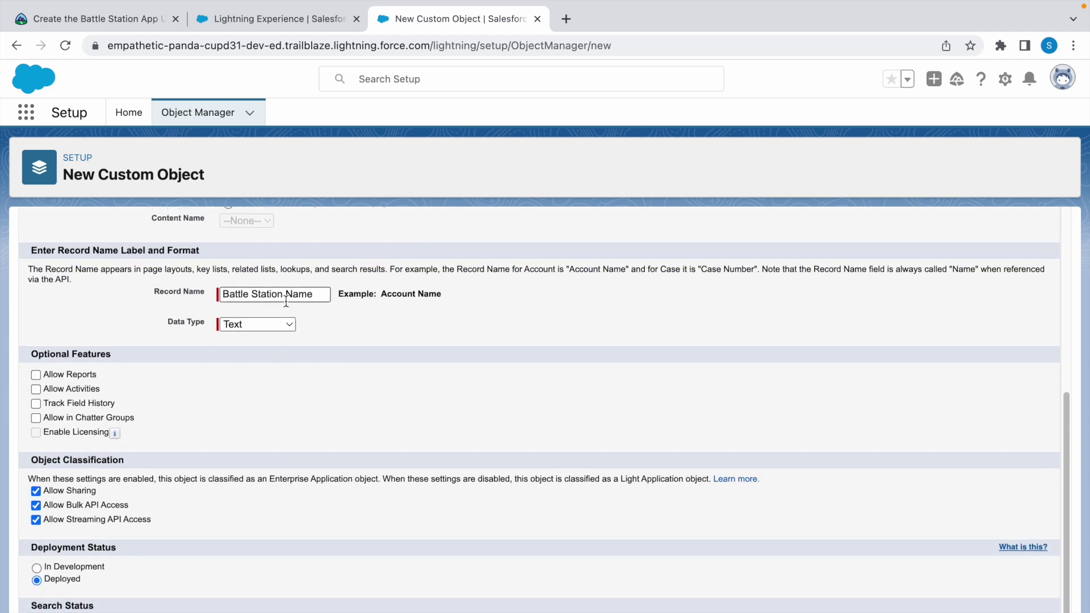
scroll(316, 299, "down", 1)
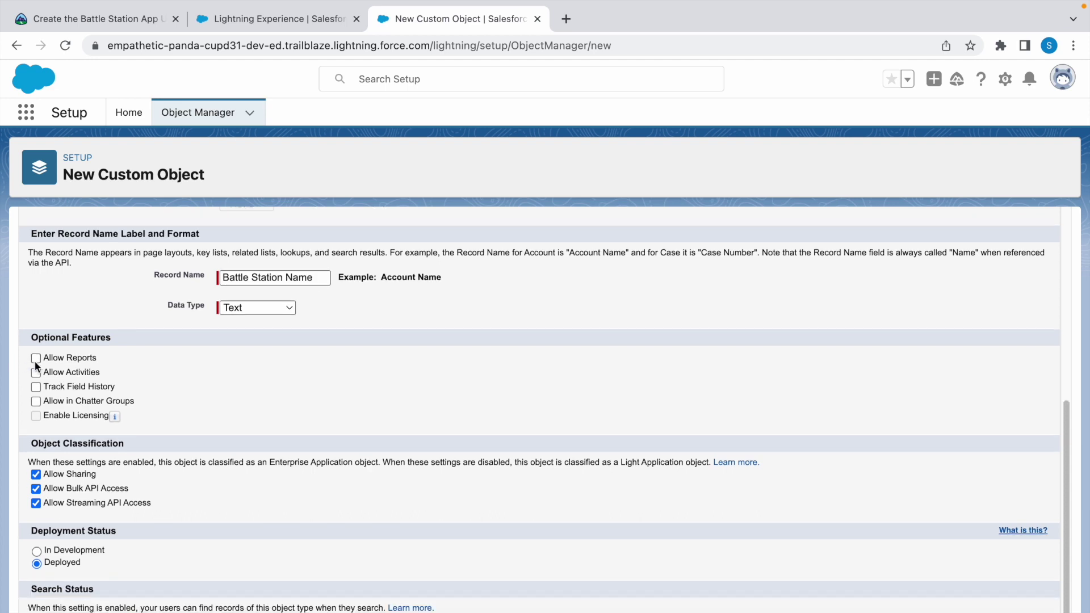
left_click(35, 359)
scroll(164, 443, "down", 1)
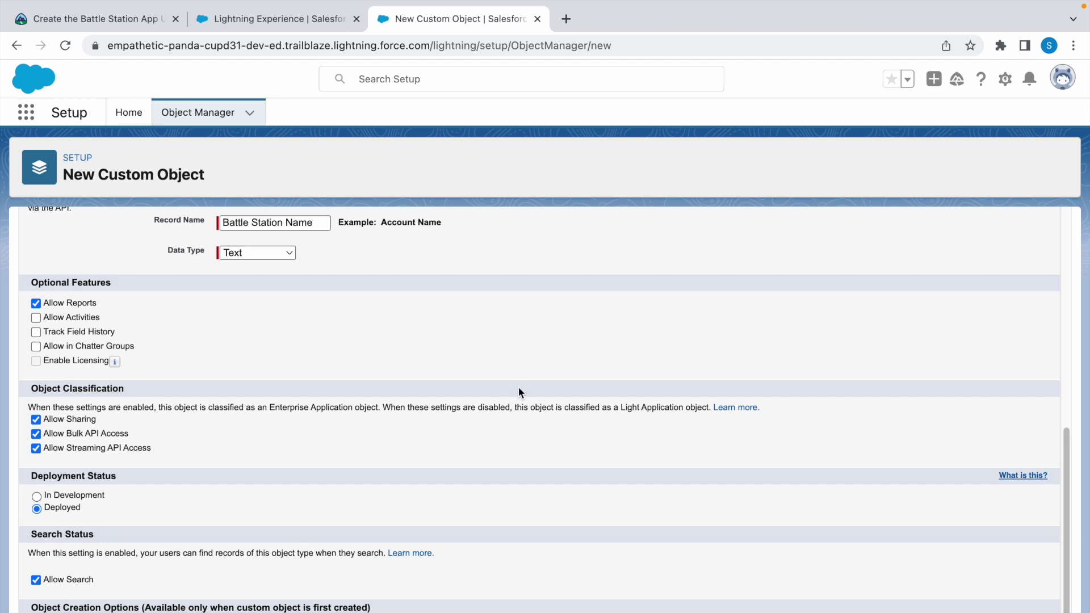
scroll(517, 387, "down", 1)
left_click(350, 585)
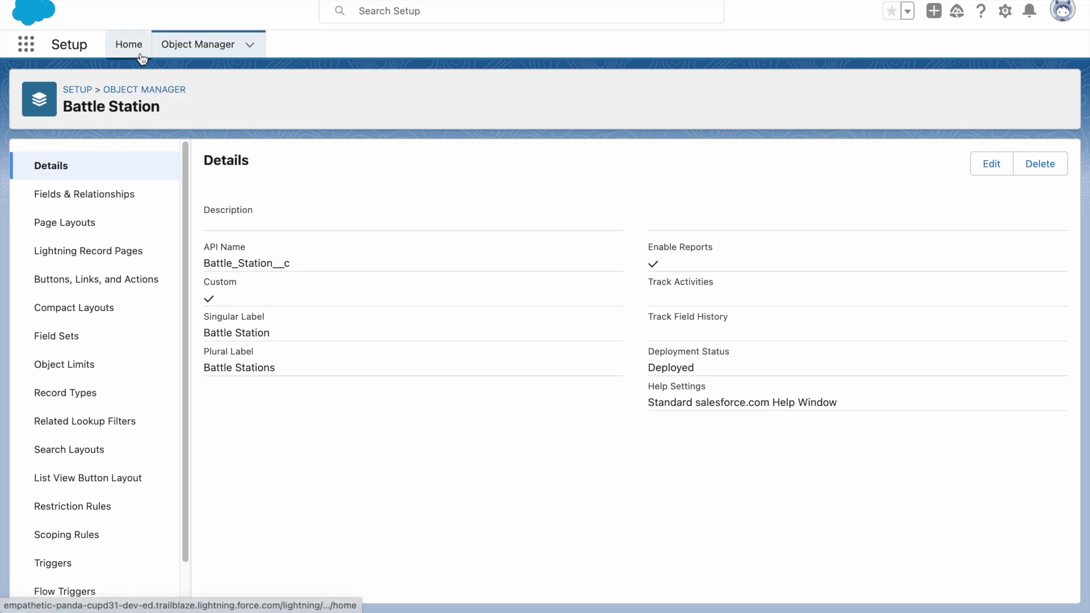
Find the Tabs page through Quick Find and begin a new custom object tab
left_click(136, 50)
left_click(74, 86)
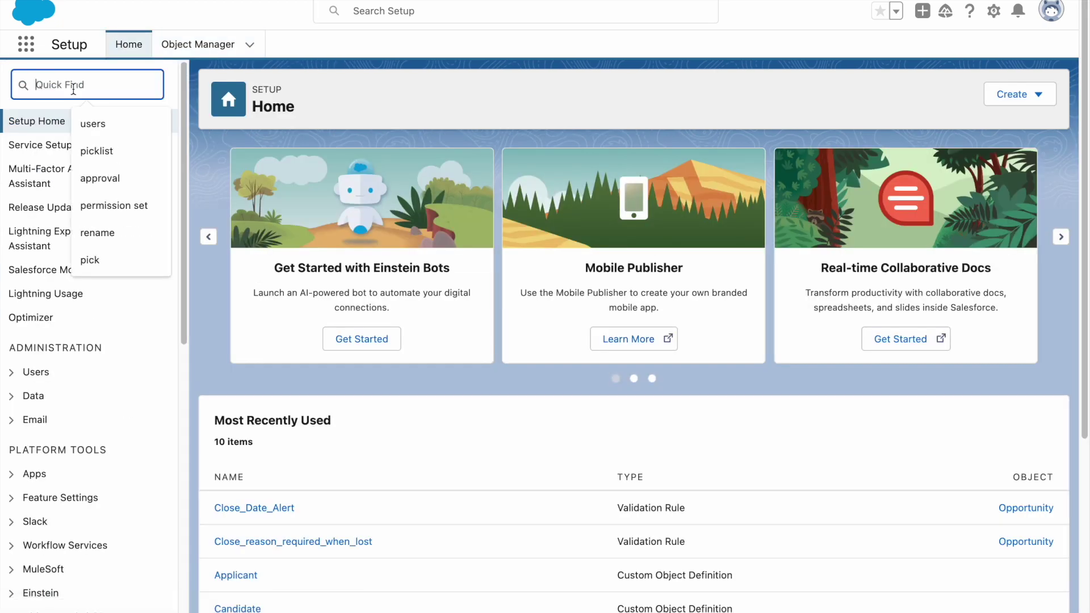
type("tabs")
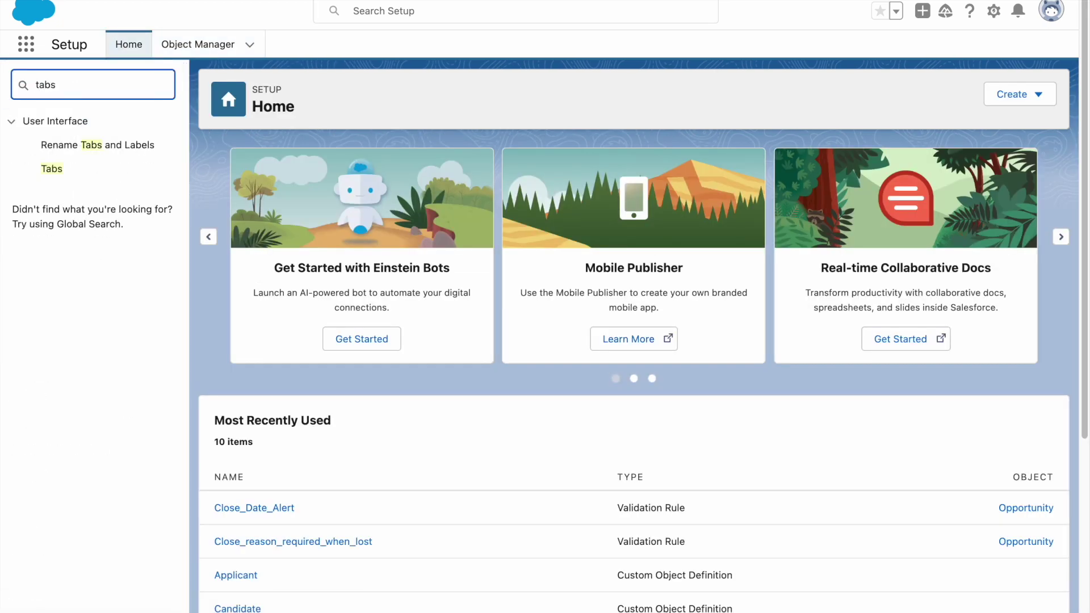
left_click(50, 170)
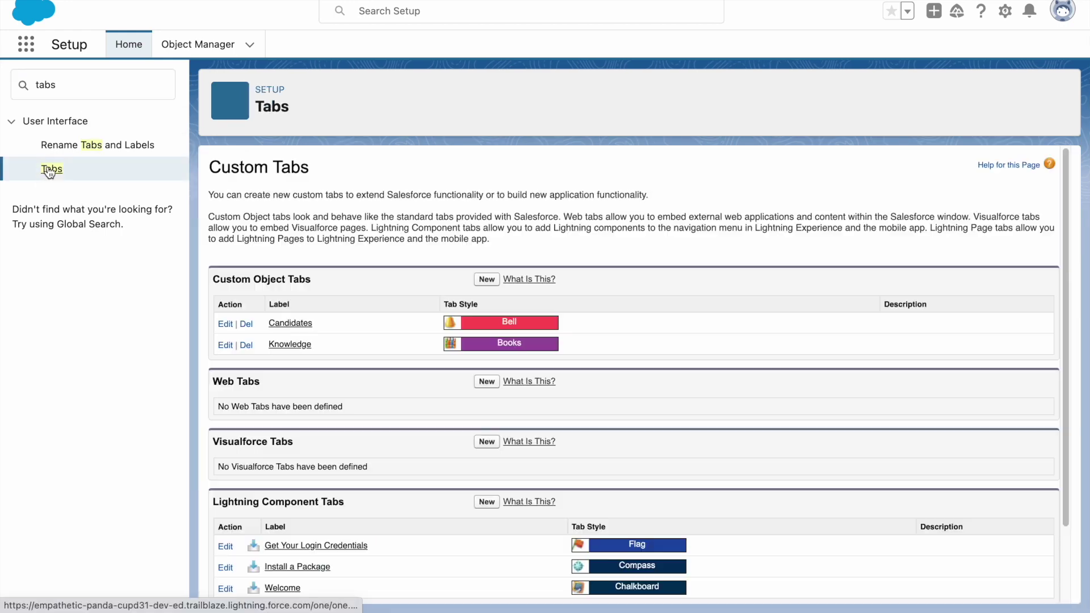
left_click(488, 280)
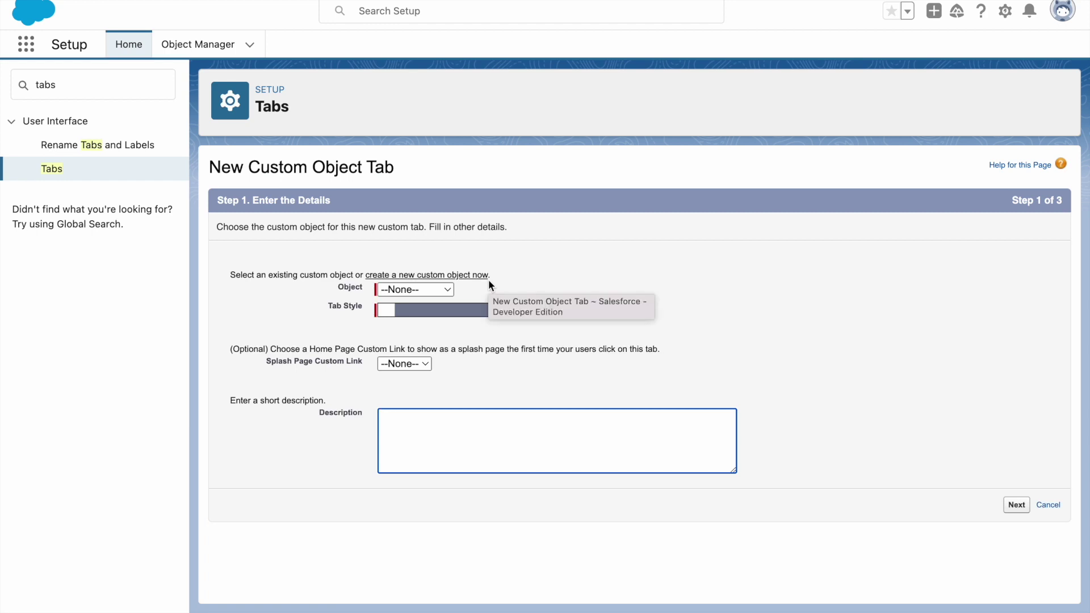
Create a Battle Stations tab for the Battle Station object using the Airplane style
left_click(421, 289)
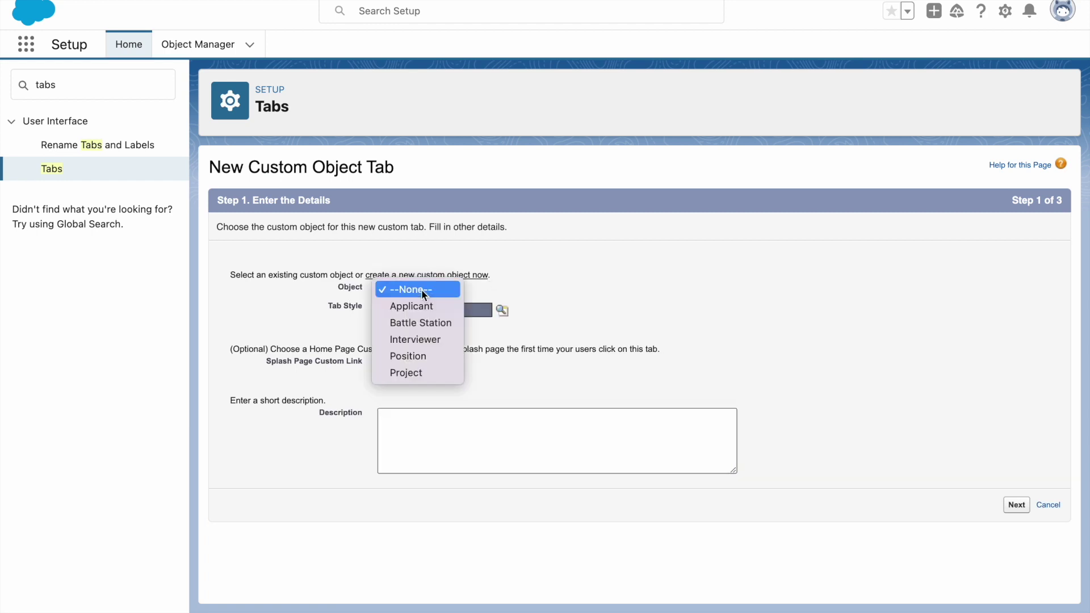
left_click(427, 322)
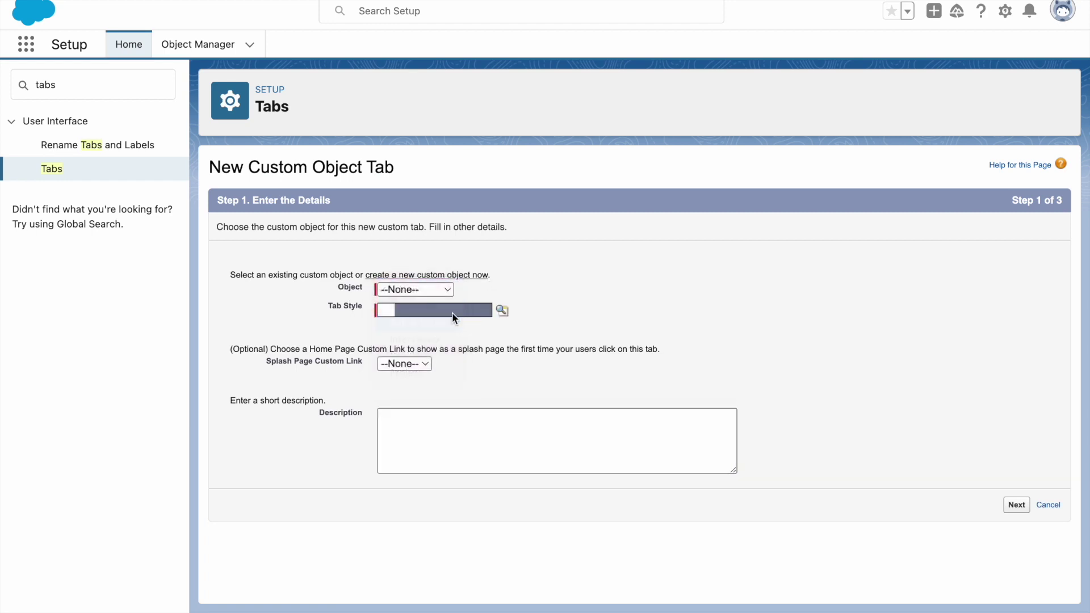
left_click(503, 312)
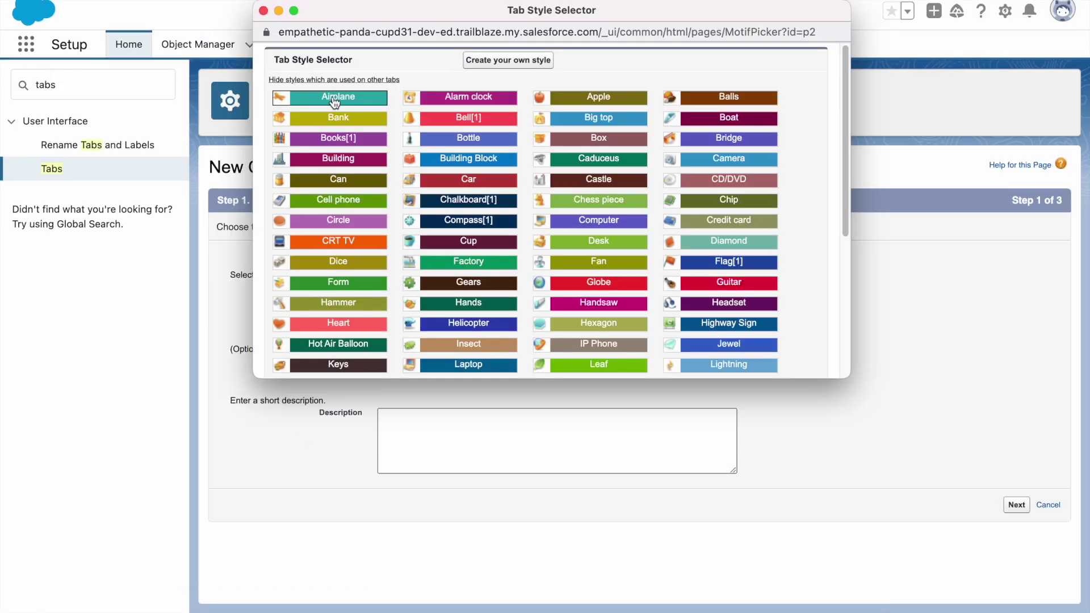
left_click(335, 100)
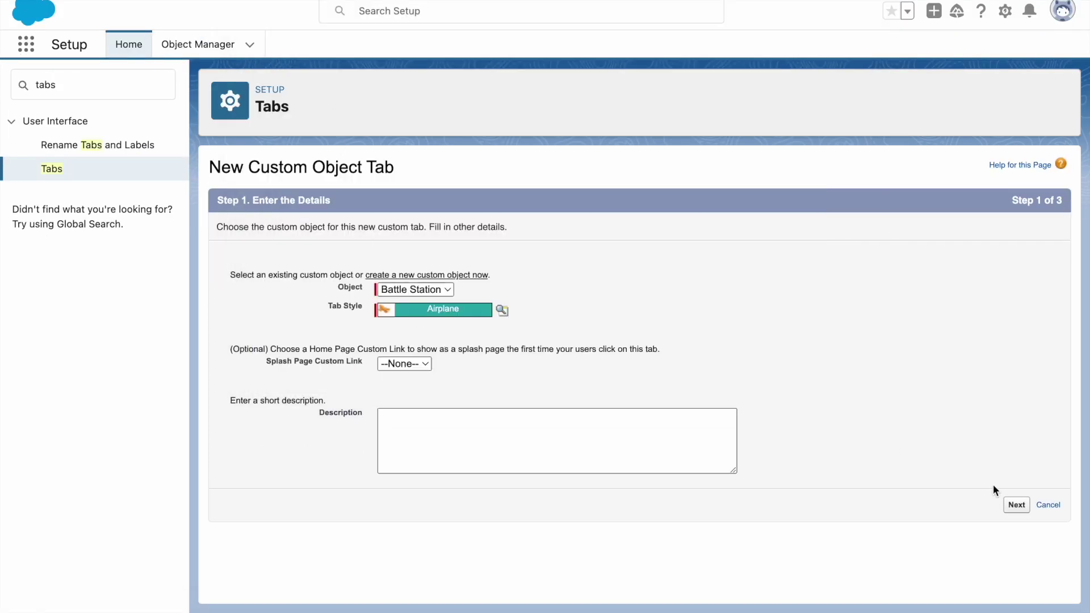
left_click(1016, 505)
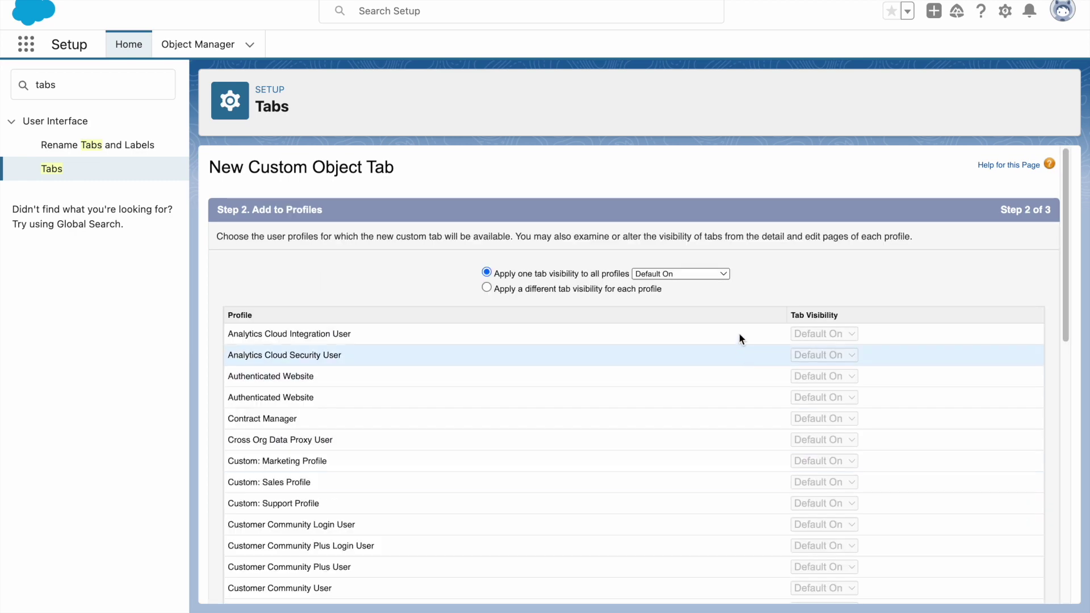
scroll(780, 341, "down", 10)
scroll(777, 362, "down", 3)
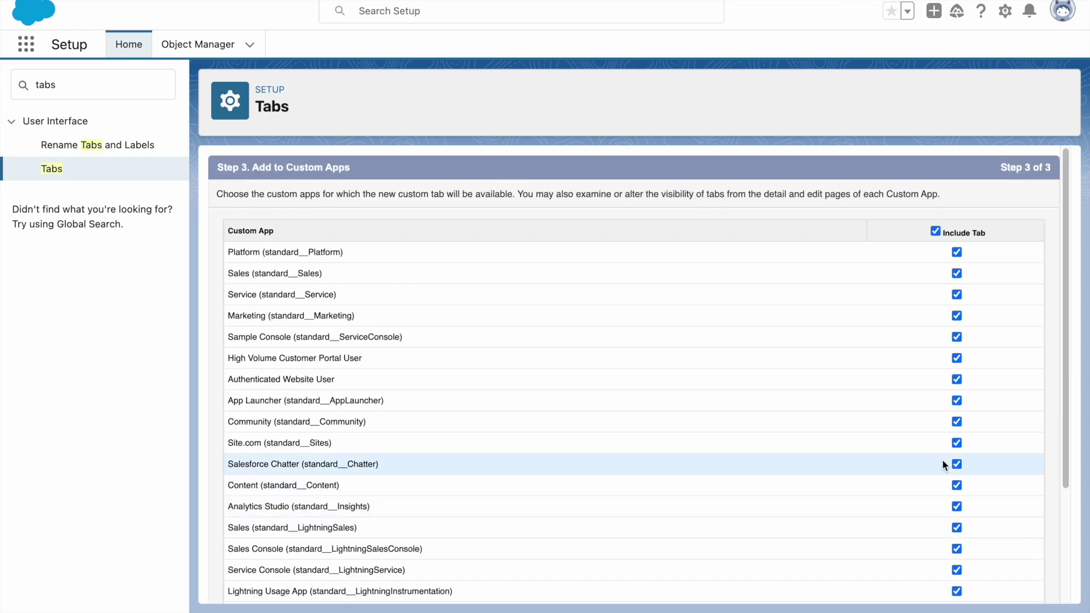
scroll(738, 349, "down", 3)
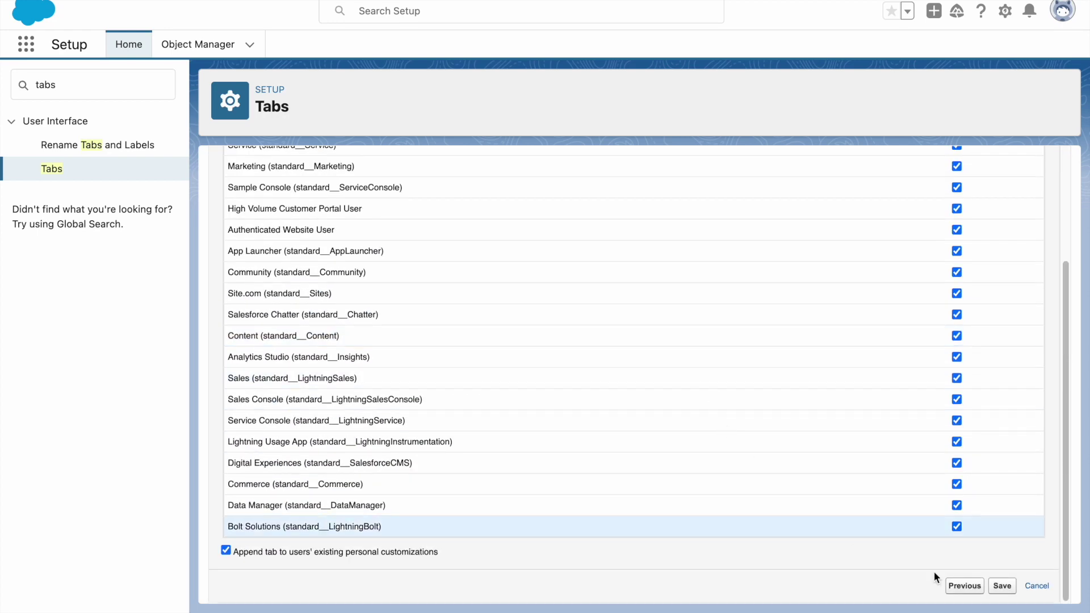
left_click(1003, 587)
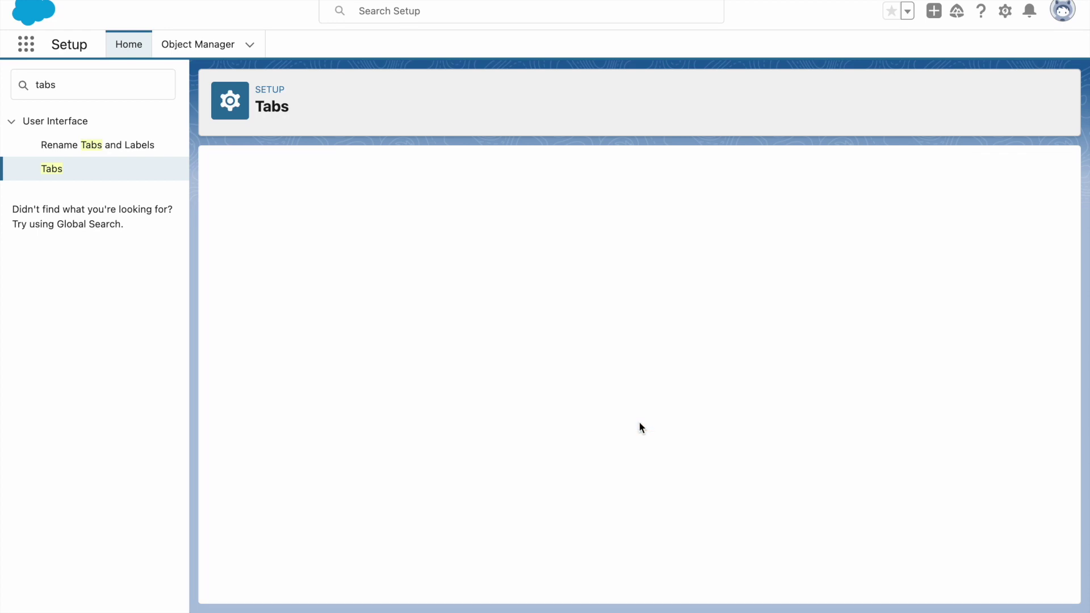
Enable Battle Station feed tracking on Battle Station Name and Owner, and save
double_click(45, 86)
key("BackSpace")
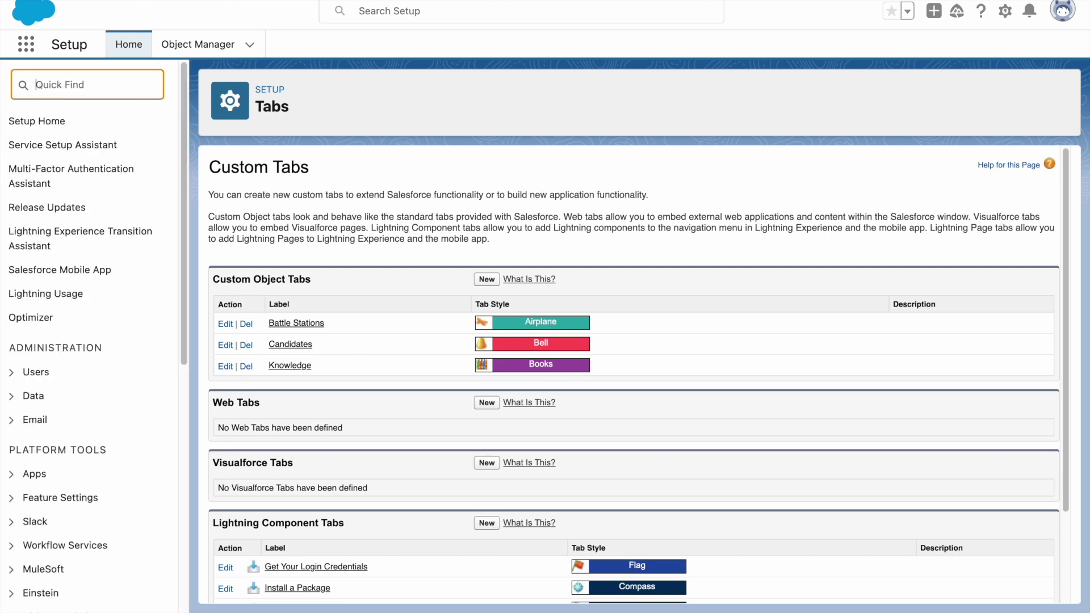
type("feed")
left_click(91, 241)
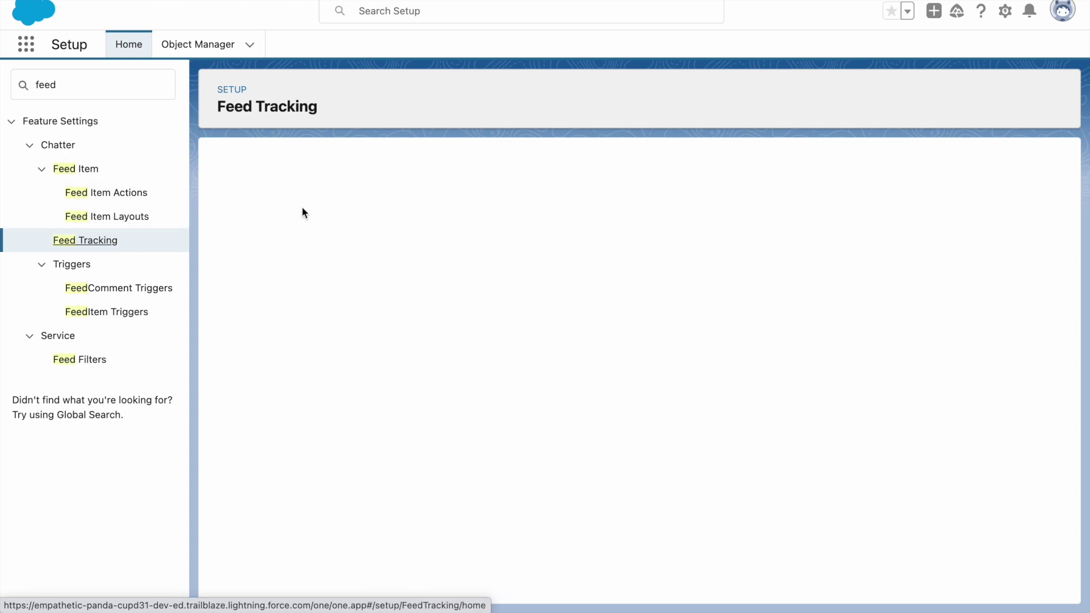
left_click(261, 437)
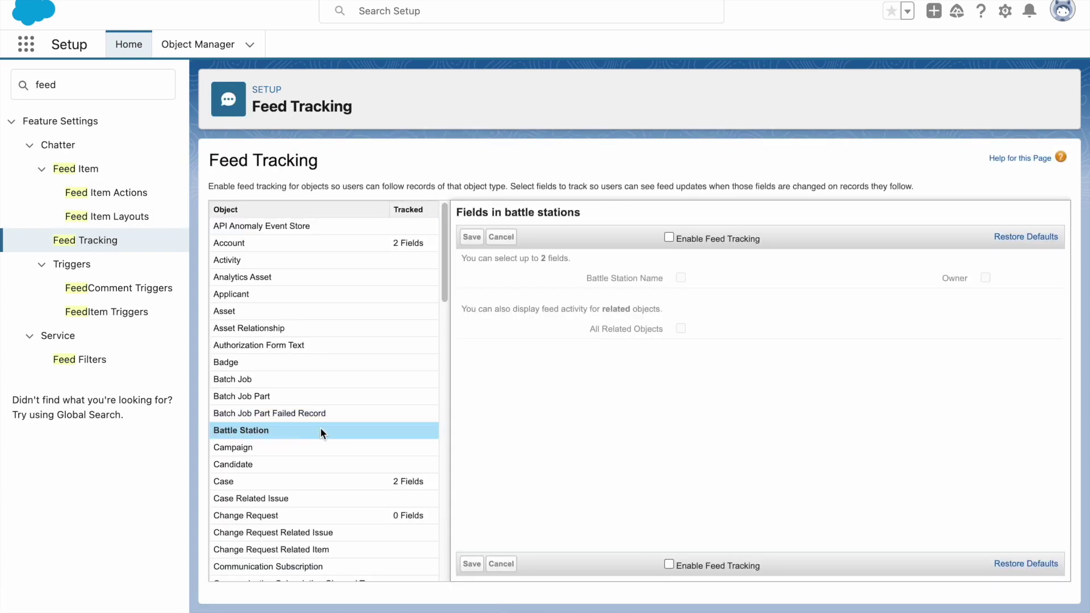
left_click(669, 238)
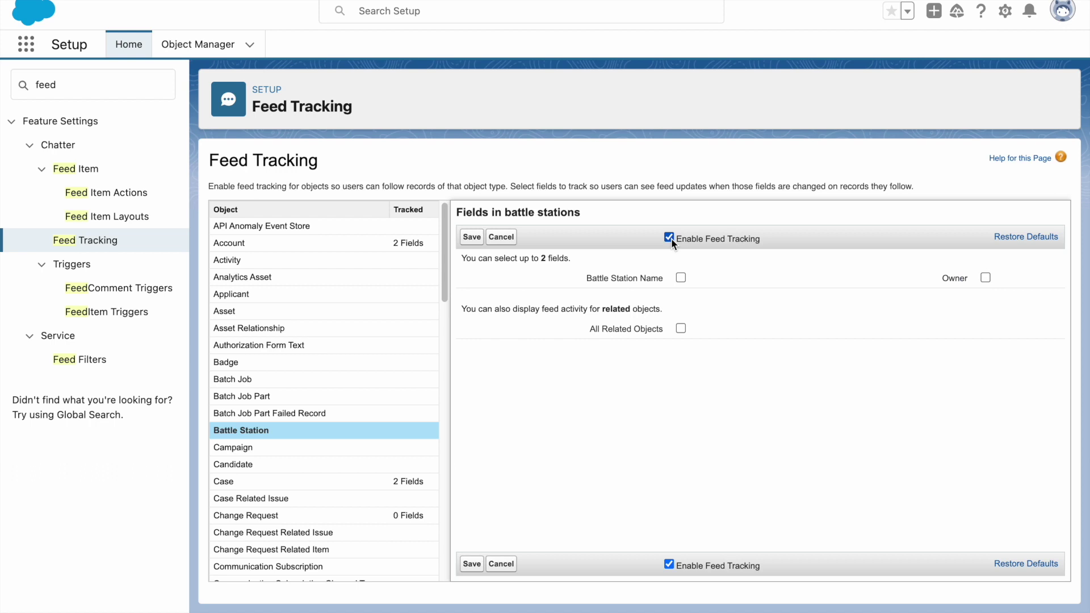
left_click(680, 278)
left_click(472, 237)
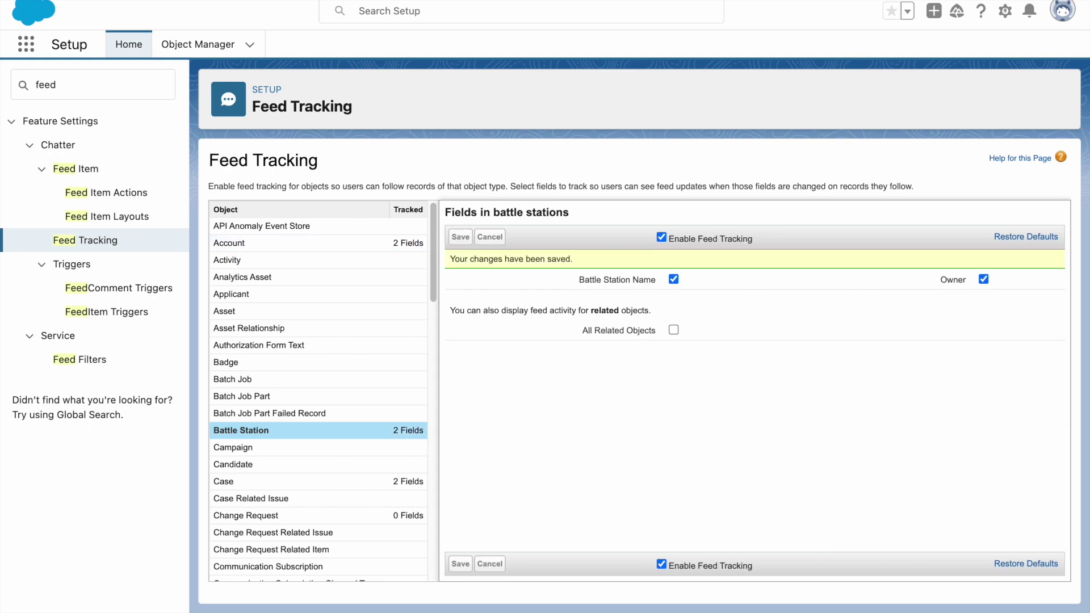
left_click(127, 43)
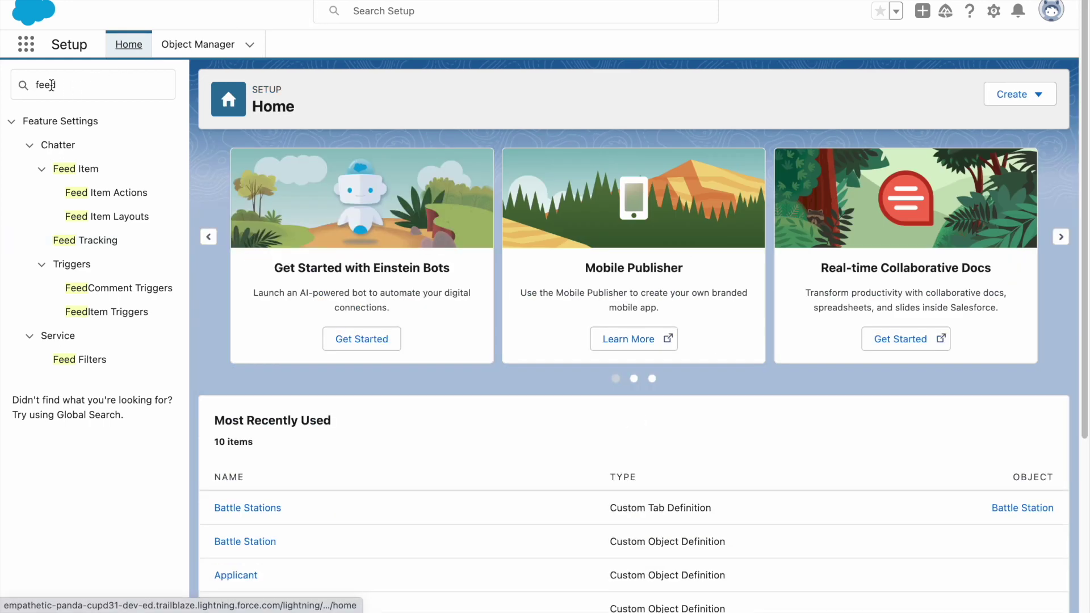
Search 'app ma' in Quick Find to reach the App Manager page
left_click(48, 85)
key("BackSpace")
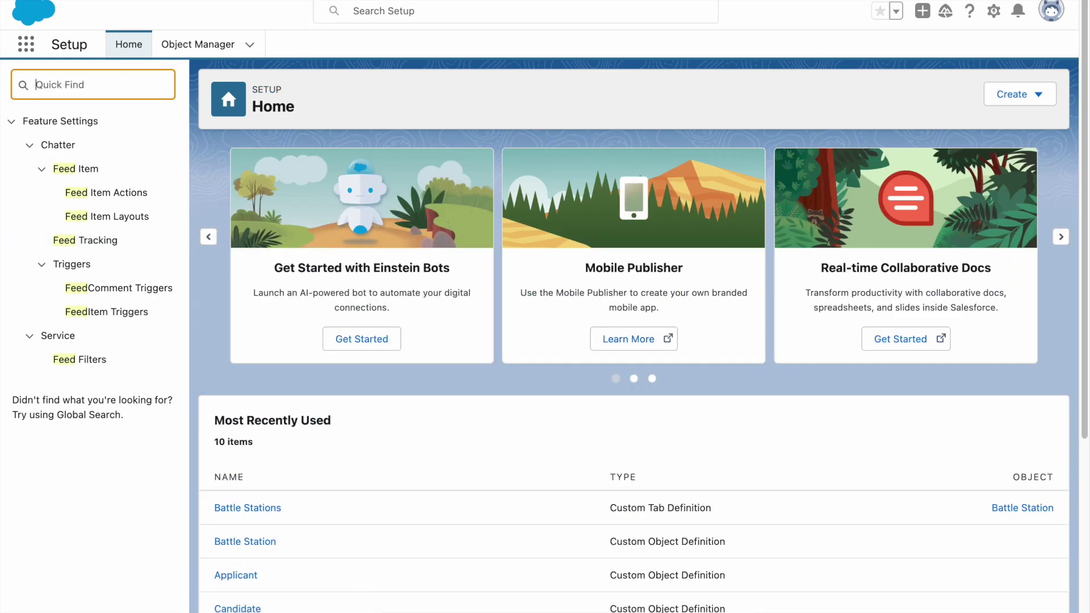
type("app mana")
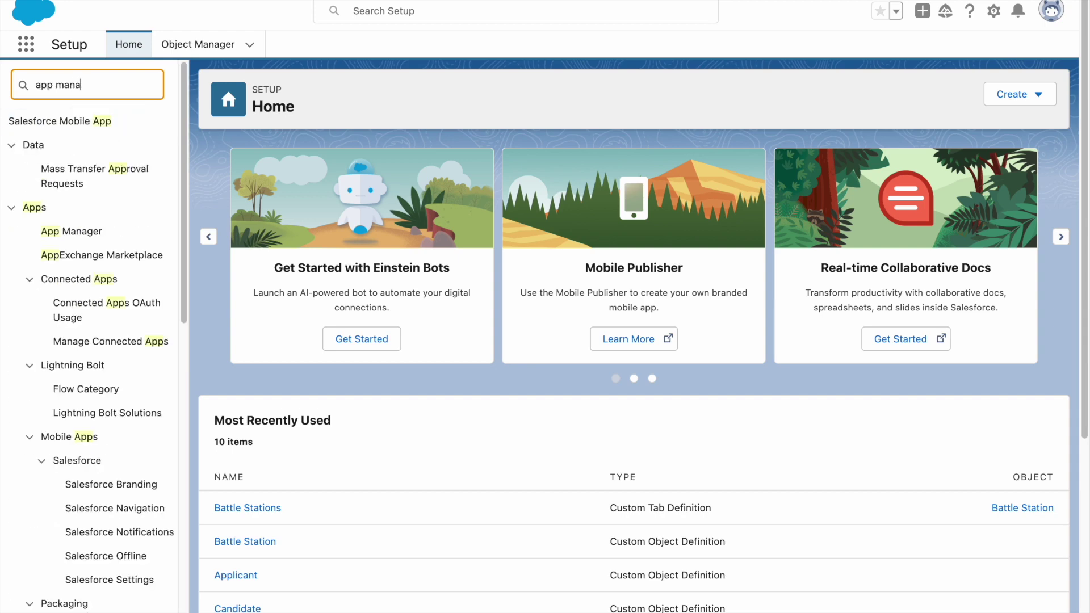
left_click(74, 148)
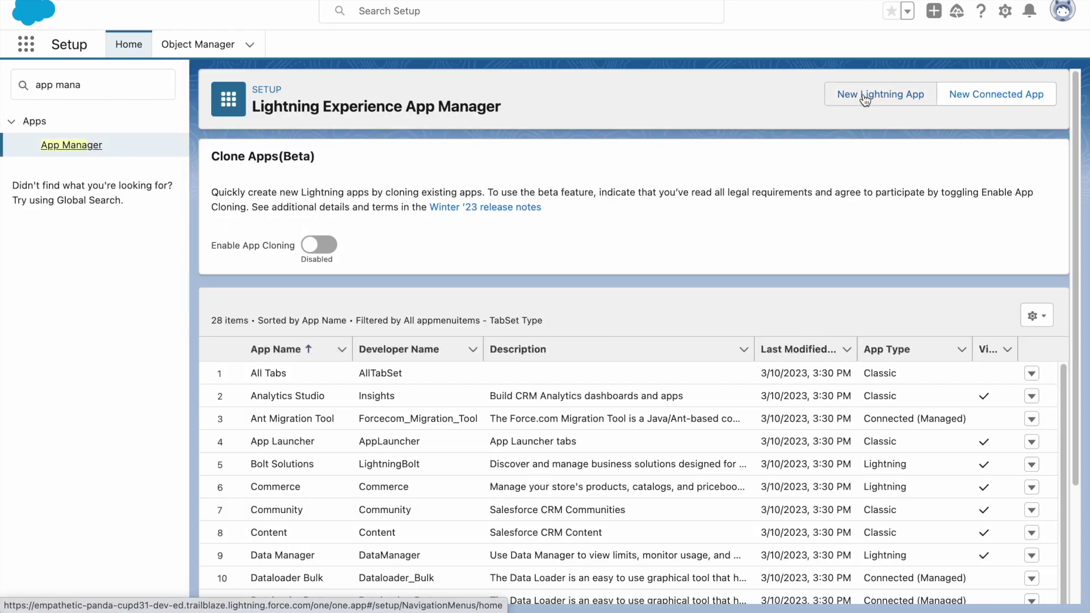
Start a new Lightning app named Battle Station Construction (developer name Battle_Station_Construction)
left_click(863, 95)
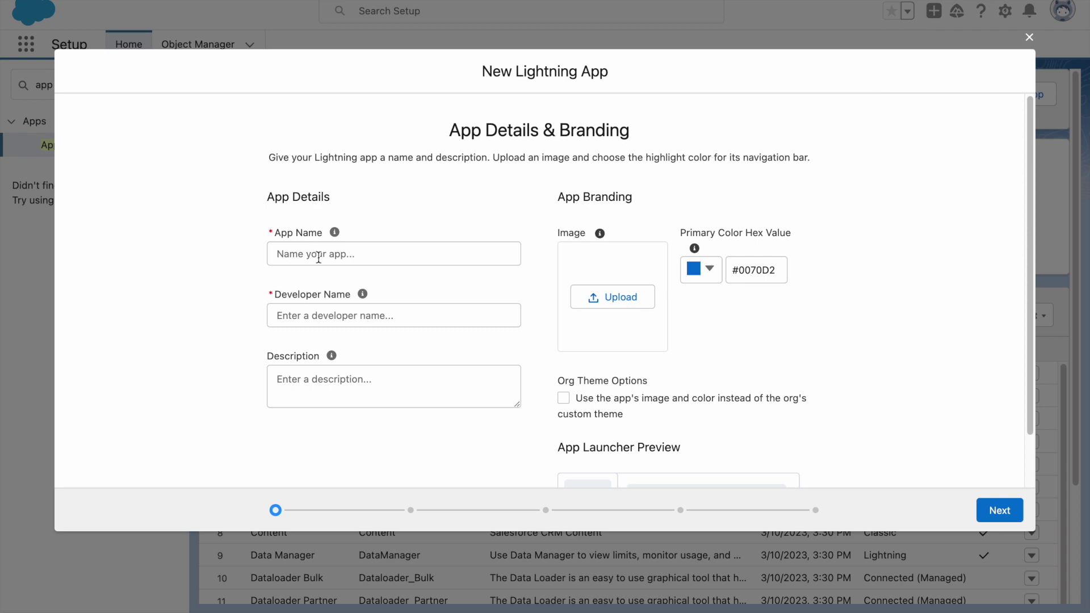
left_click(318, 254)
type("Battle Station Construction")
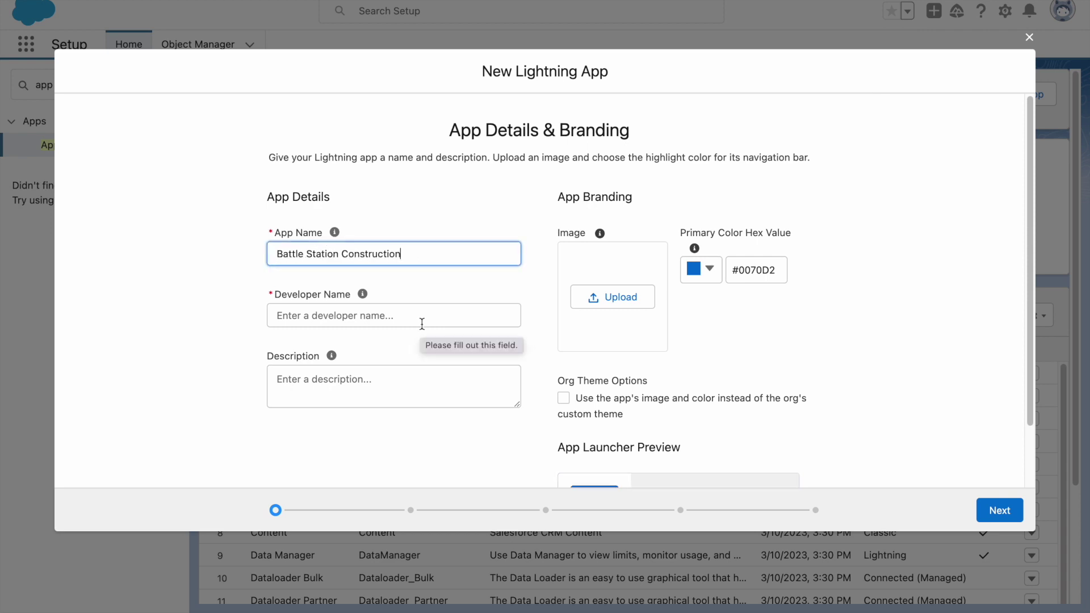
left_click(362, 293)
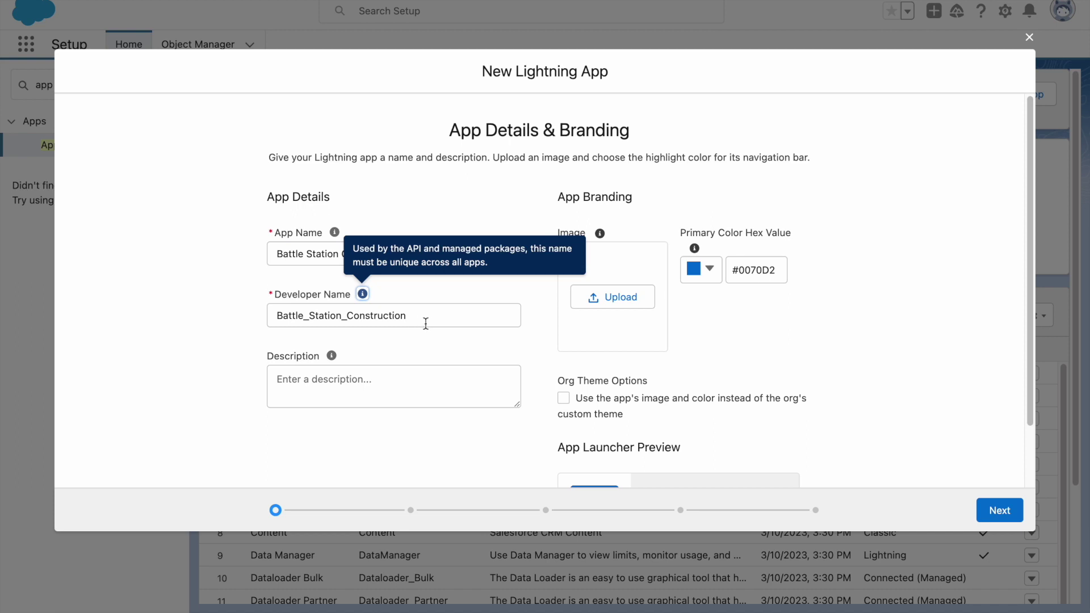
left_click(416, 344)
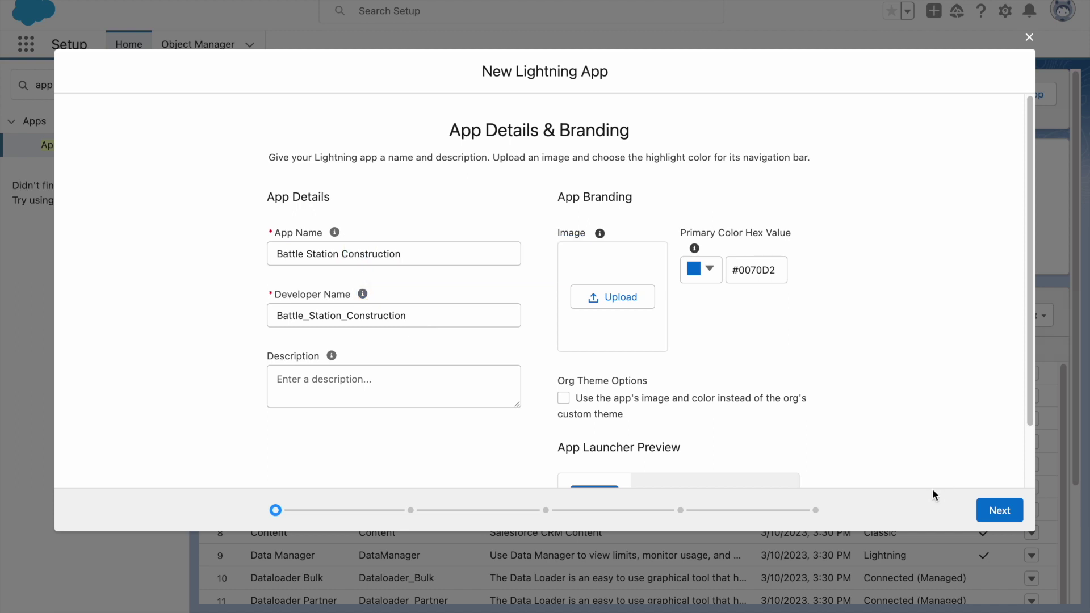
Skip past app options and utility items, then add Battle Stations to navigation
left_click(991, 509)
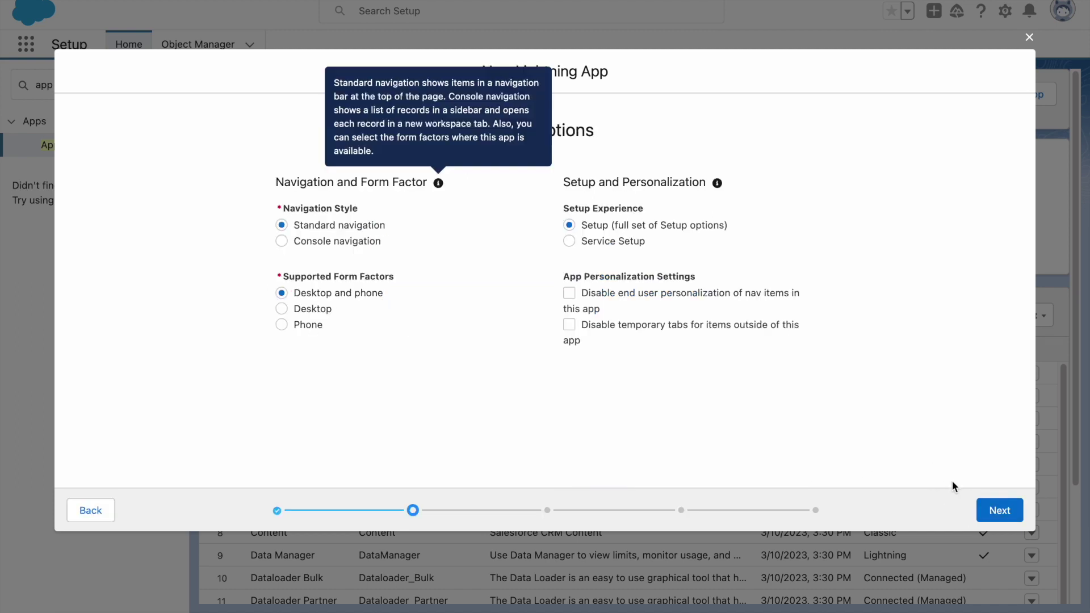
left_click(1013, 509)
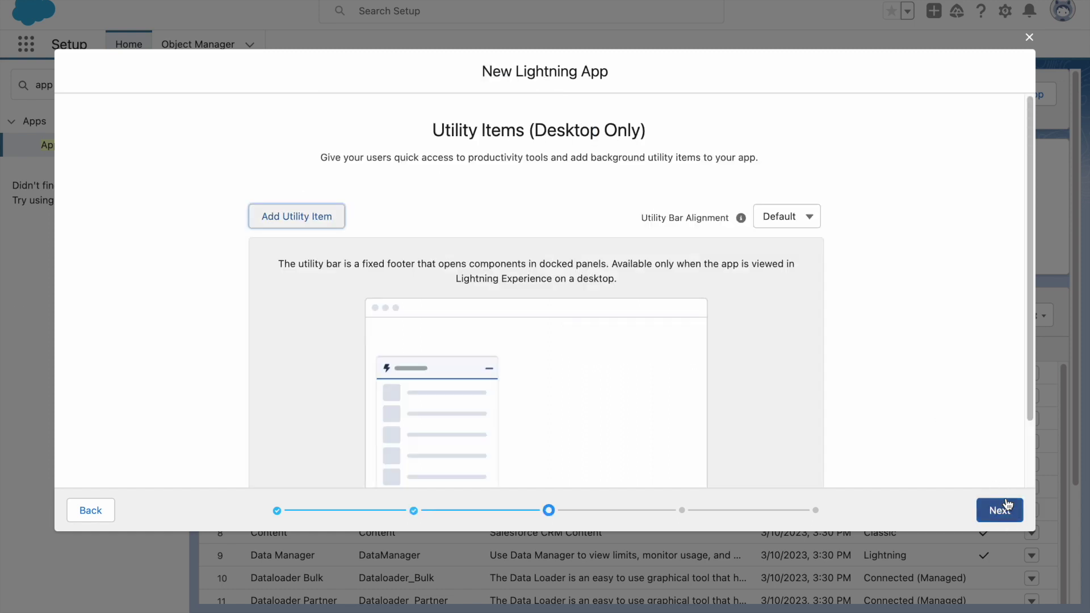
left_click(1008, 507)
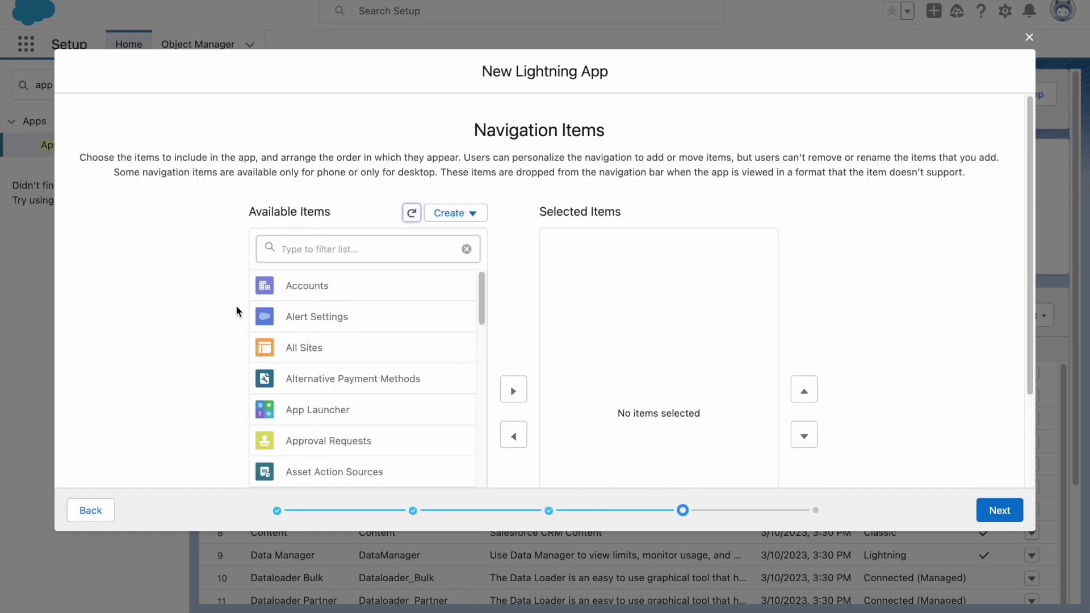
scroll(236, 311, "down", 2)
scroll(352, 357, "down", 4)
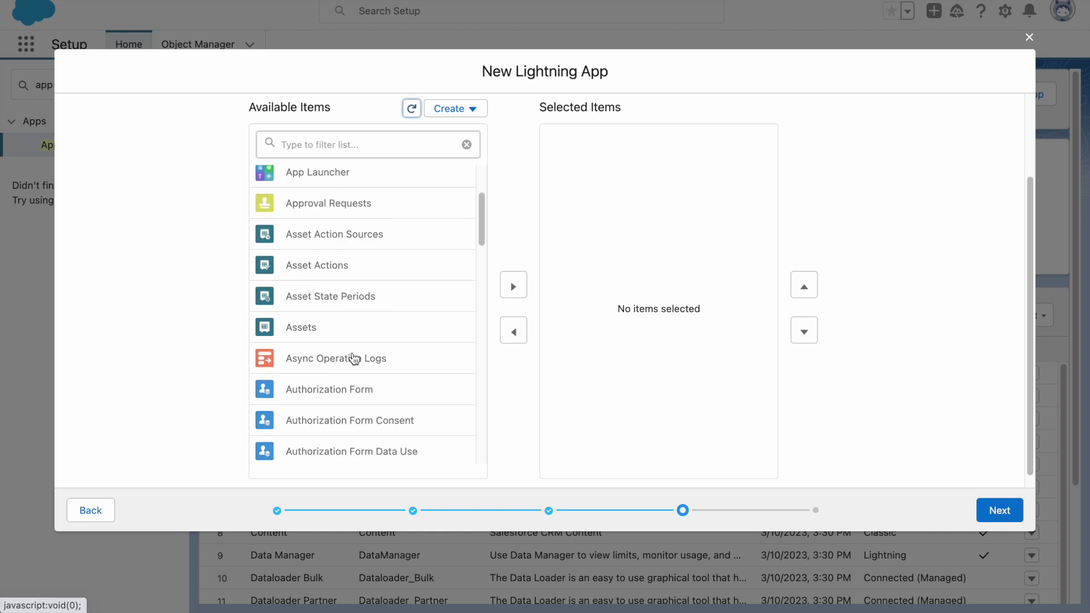
scroll(354, 358, "down", 5)
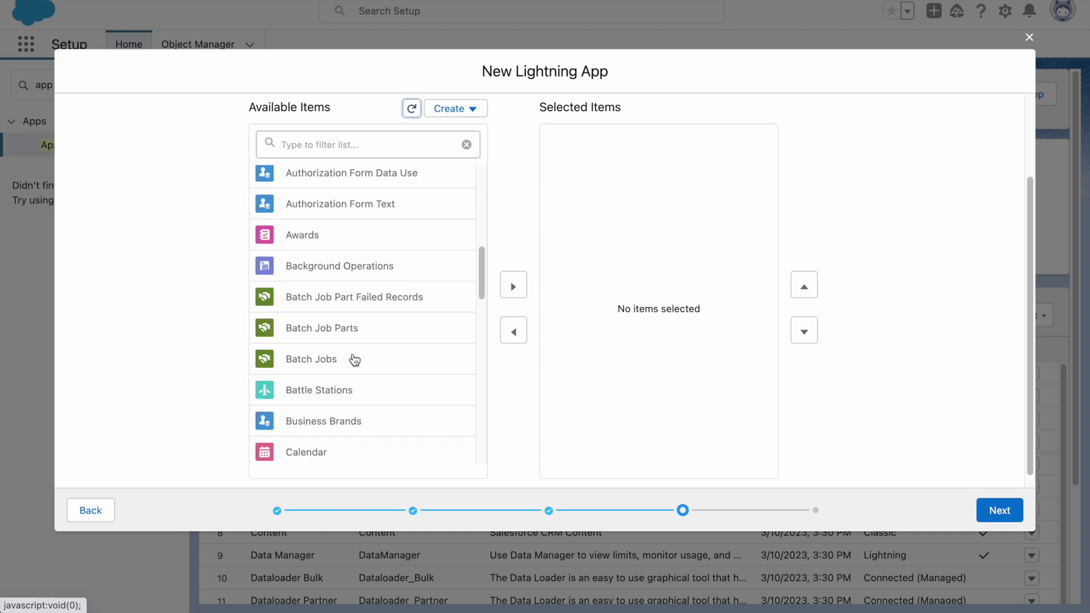
left_click(358, 397)
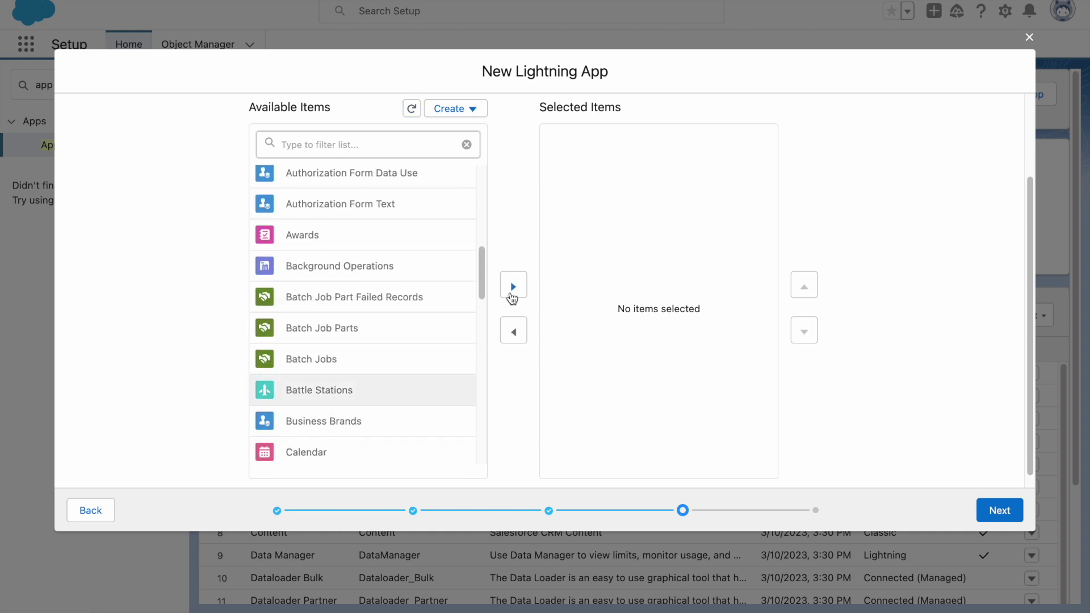
left_click(513, 287)
Filter for and add Reports and Dashboards as navigation items, then continue
left_click(303, 146)
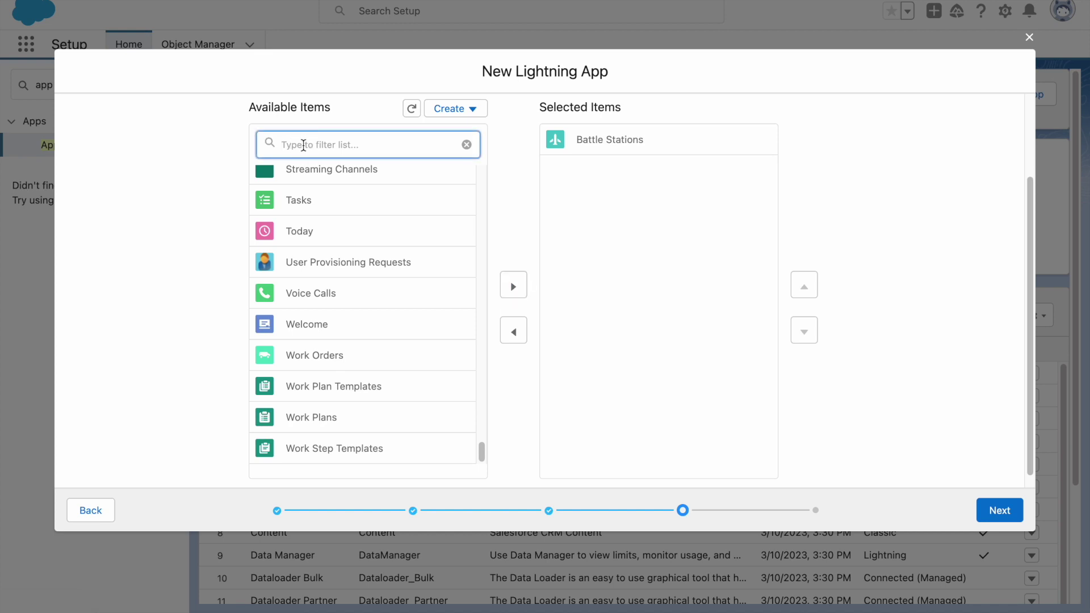
type("repo")
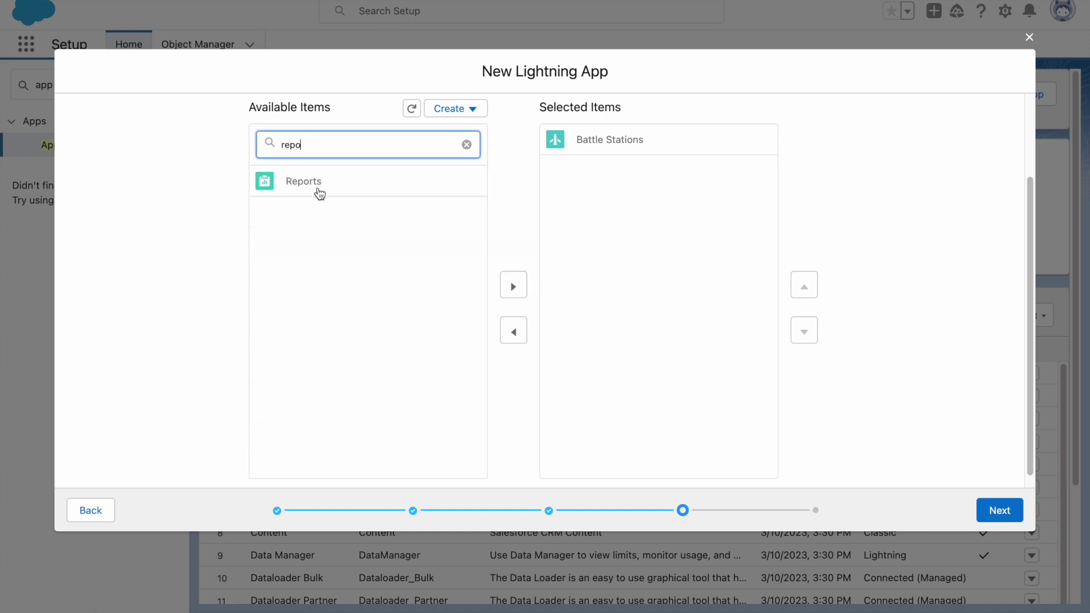
left_click(321, 193)
left_click(507, 284)
double_click(287, 148)
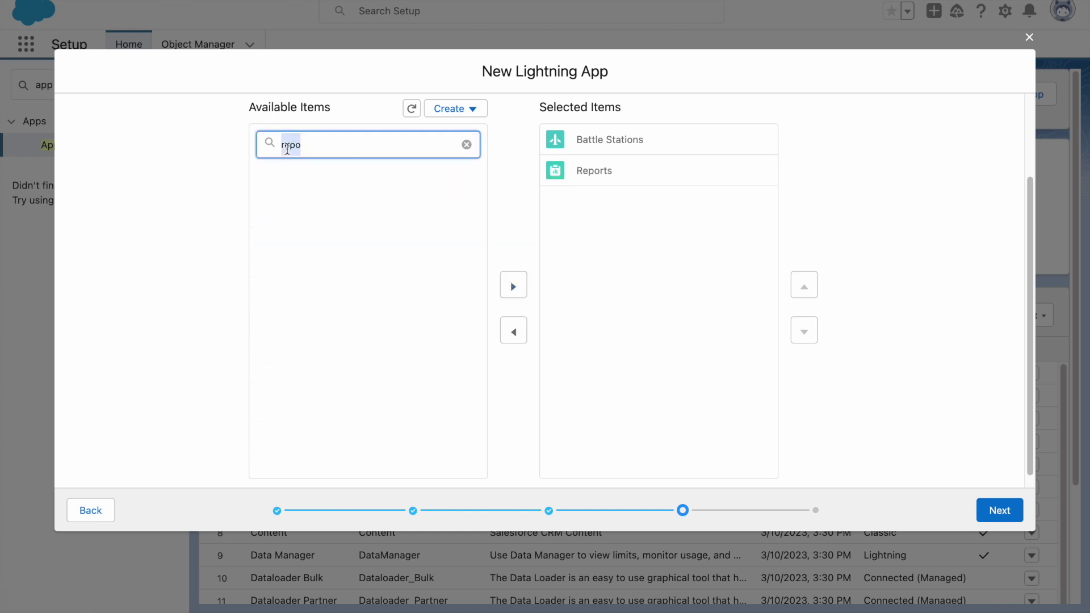
type("dash")
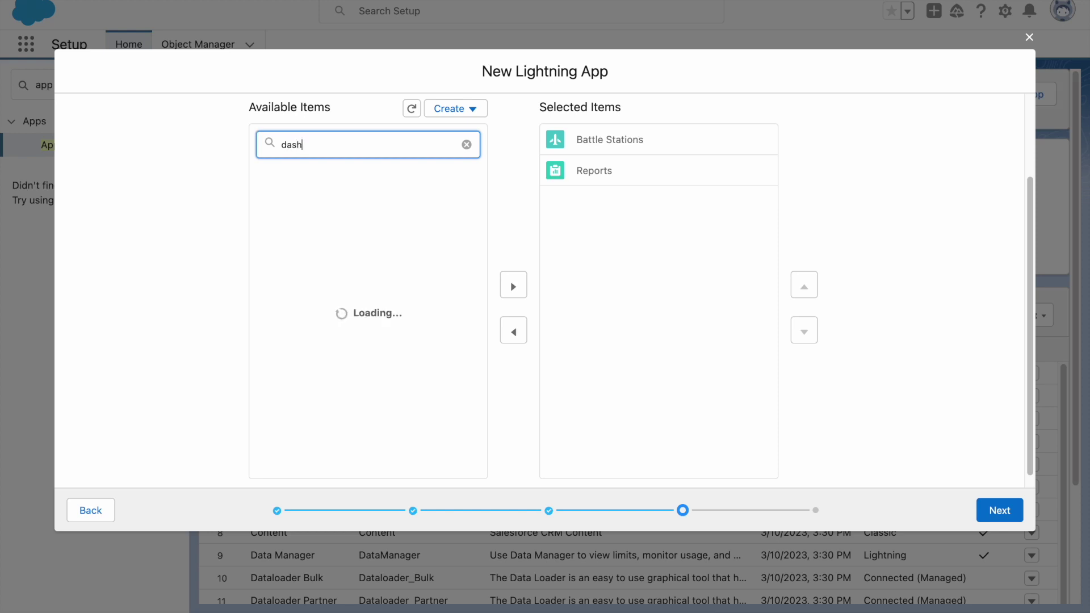
left_click(305, 187)
left_click(517, 291)
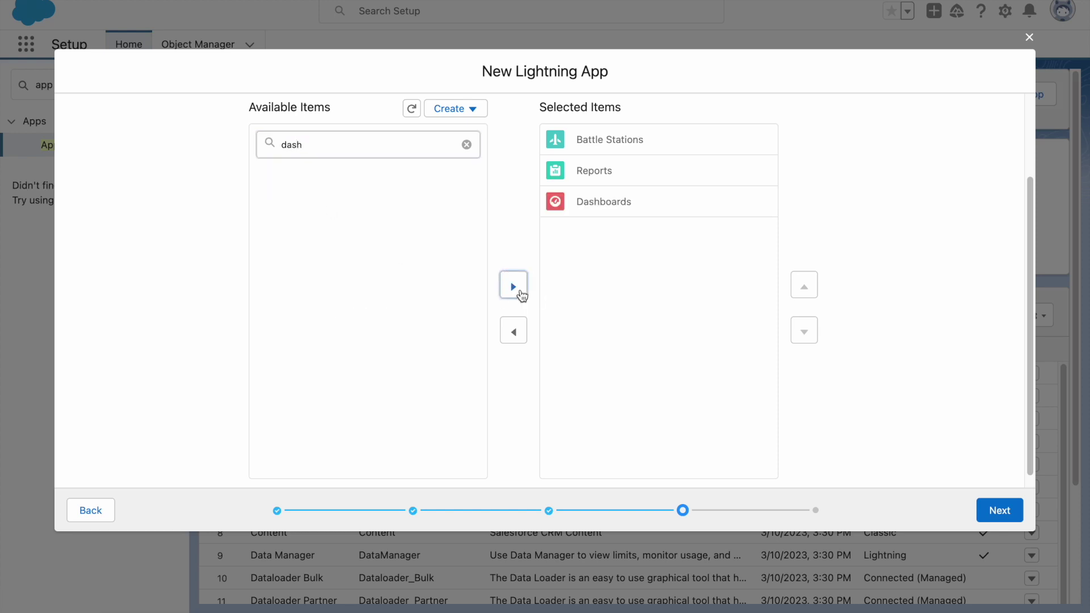
left_click(998, 509)
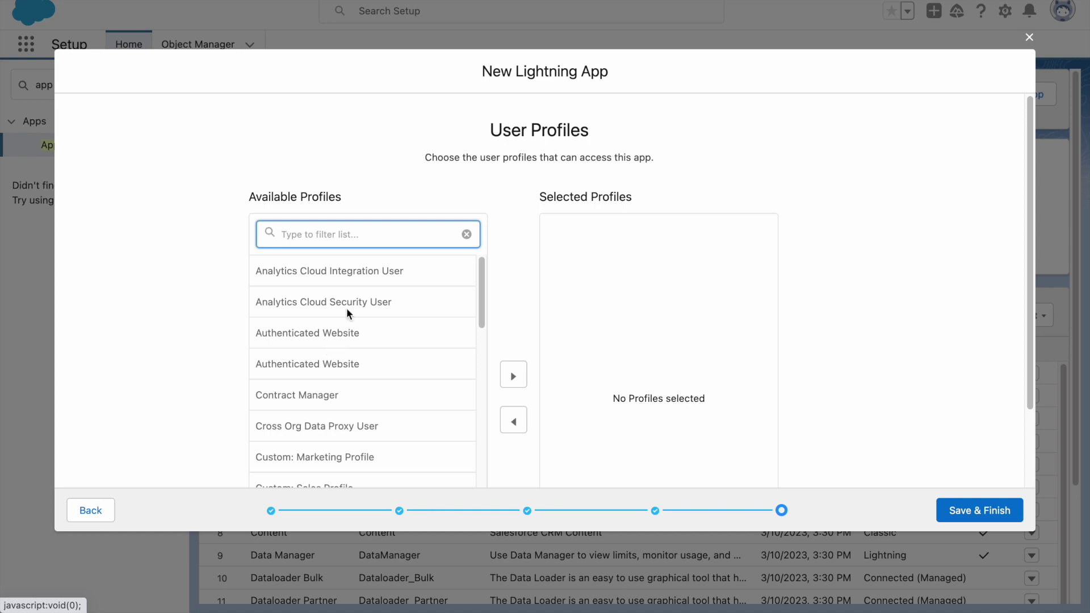
Grant the System Administrator profile access and save the Battle Station Construction app
type("sys")
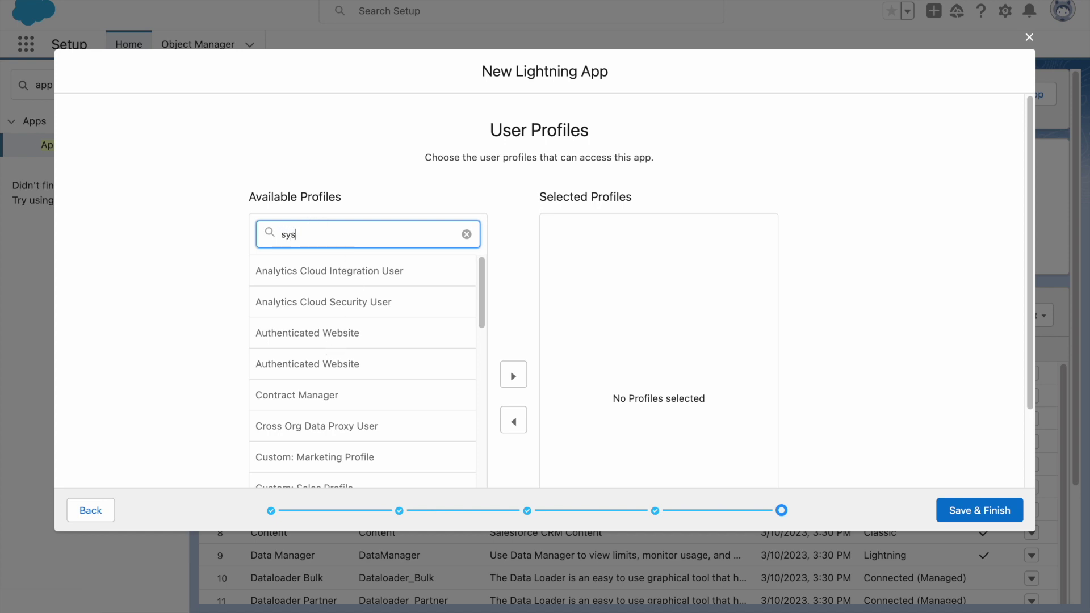
left_click(328, 307)
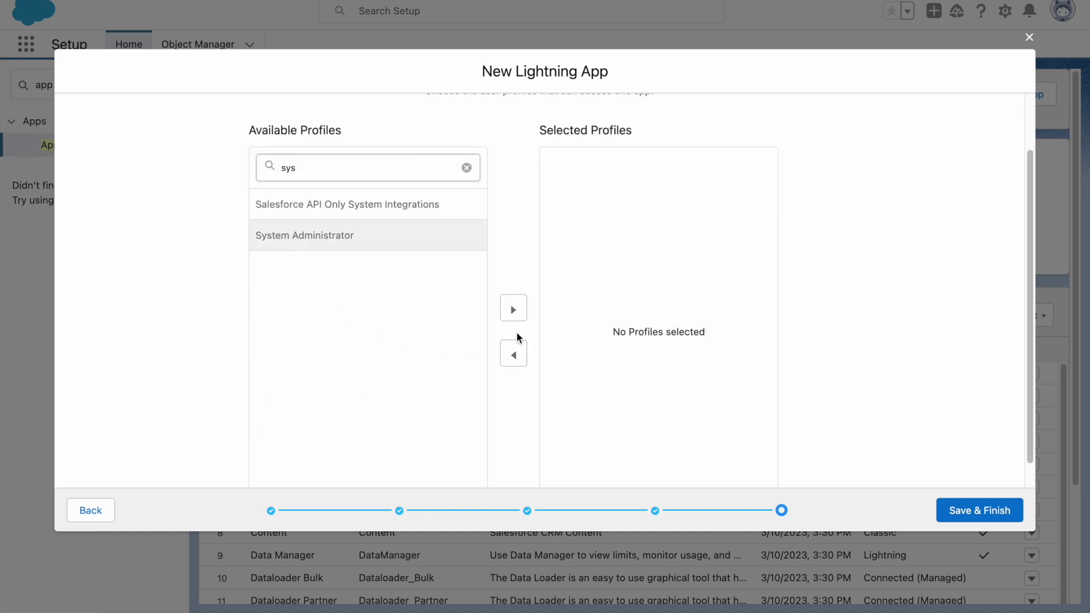
left_click(514, 309)
left_click(993, 511)
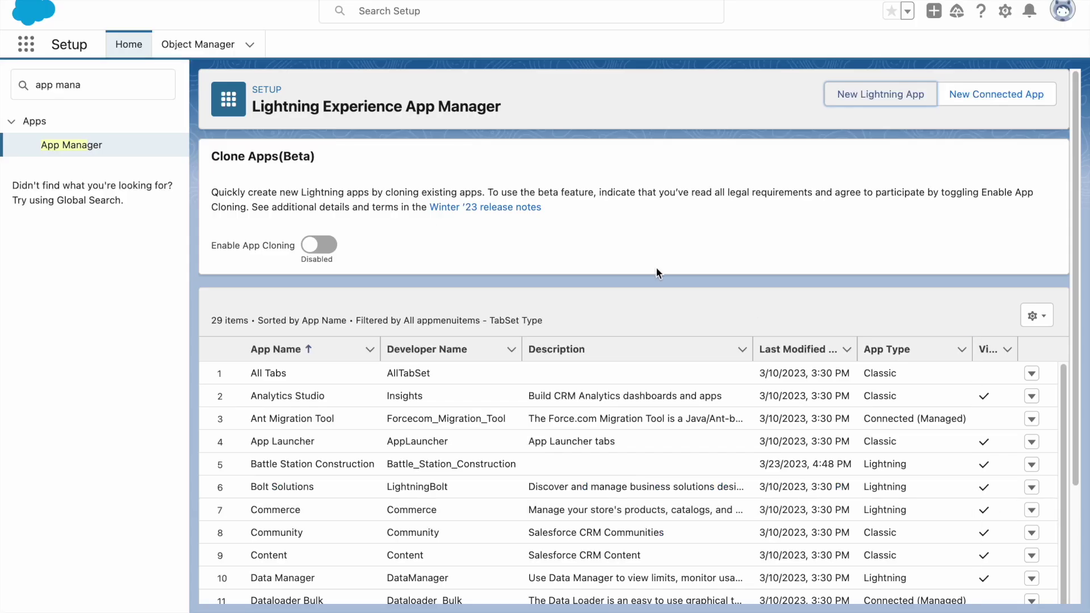
Search 'battle' in the App Launcher and open Battle Station Construction
left_click(26, 43)
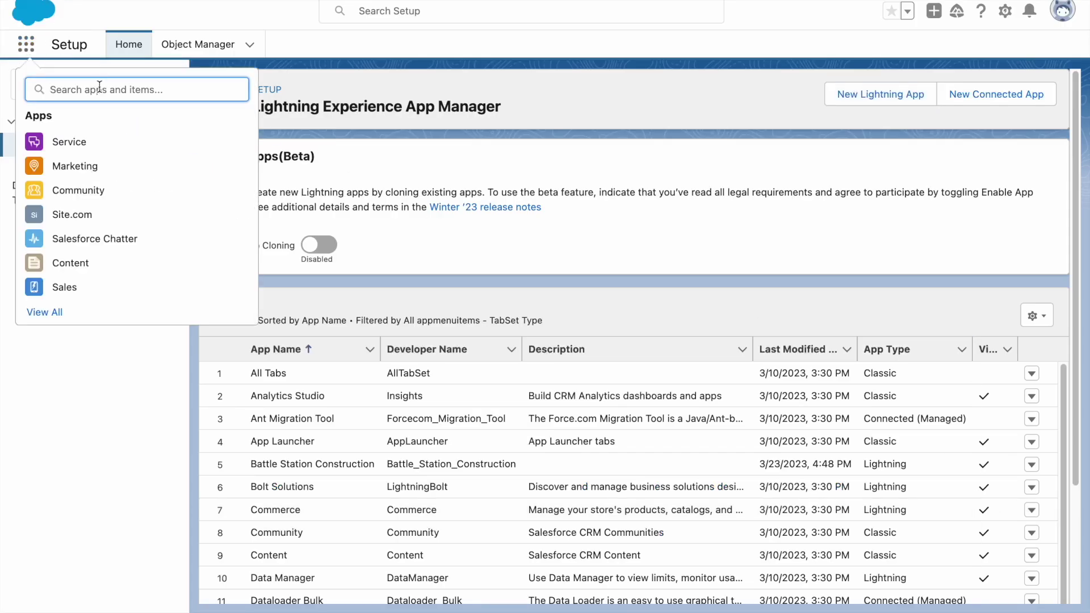
type("battle")
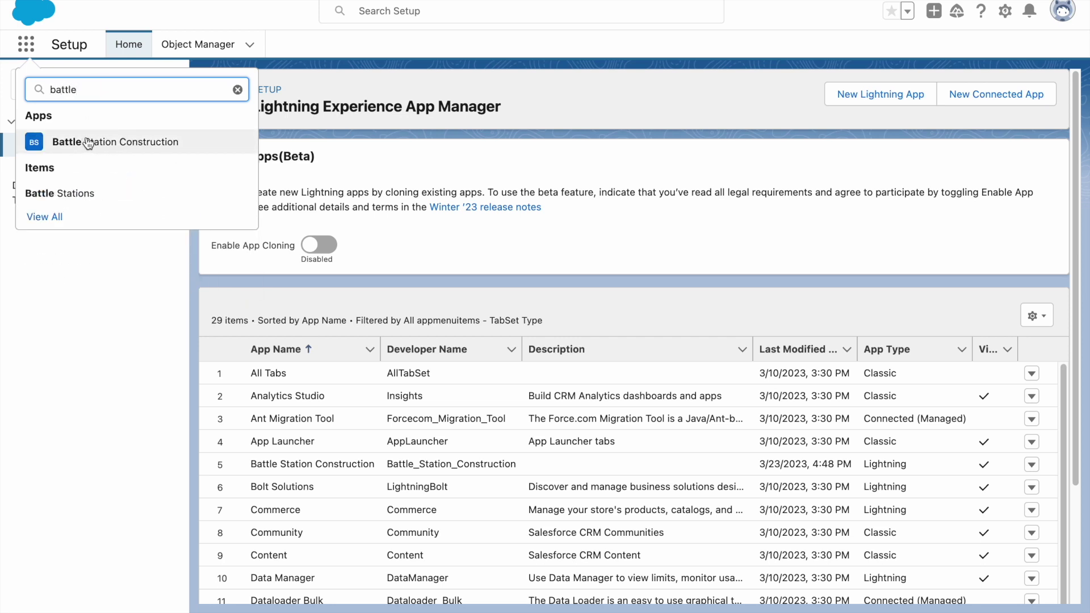
left_click(161, 148)
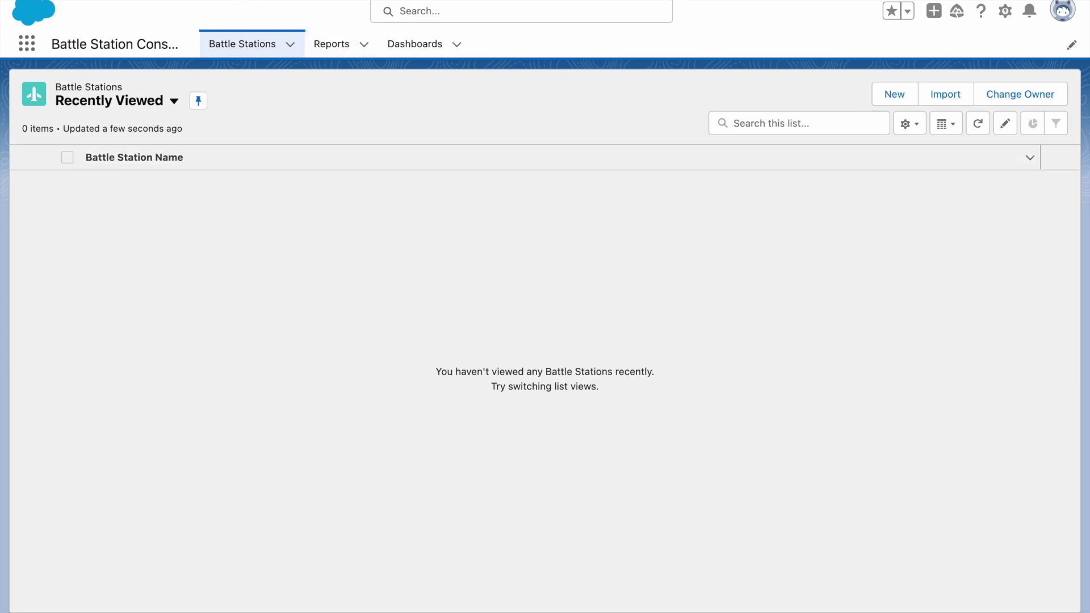
Back on the Trailhead project page, run the 100-point Verify Step check against the hands-on org
left_click(126, 19)
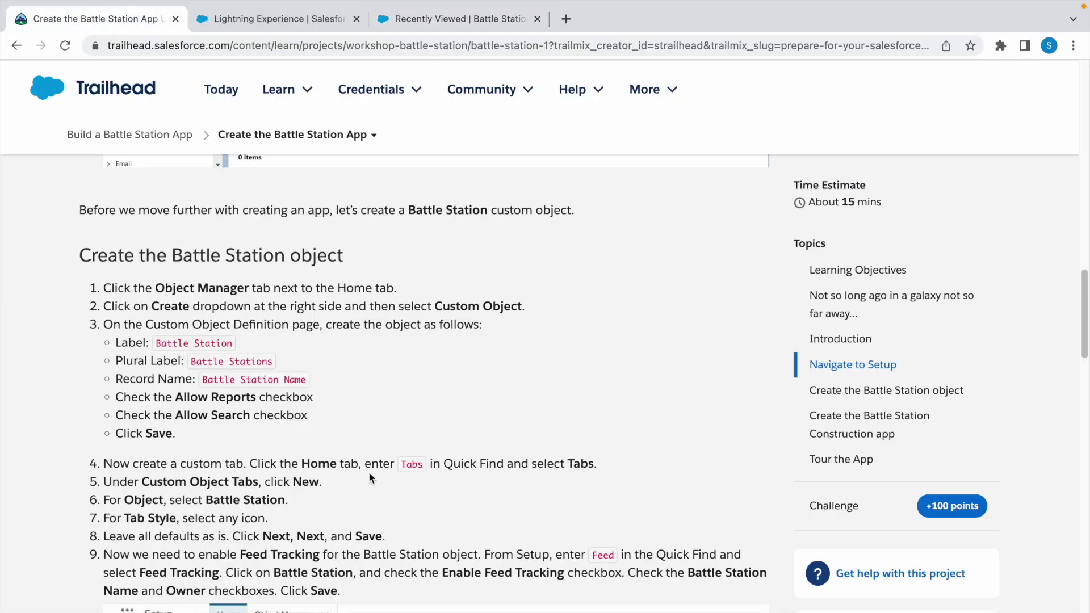
scroll(369, 476, "down", 15)
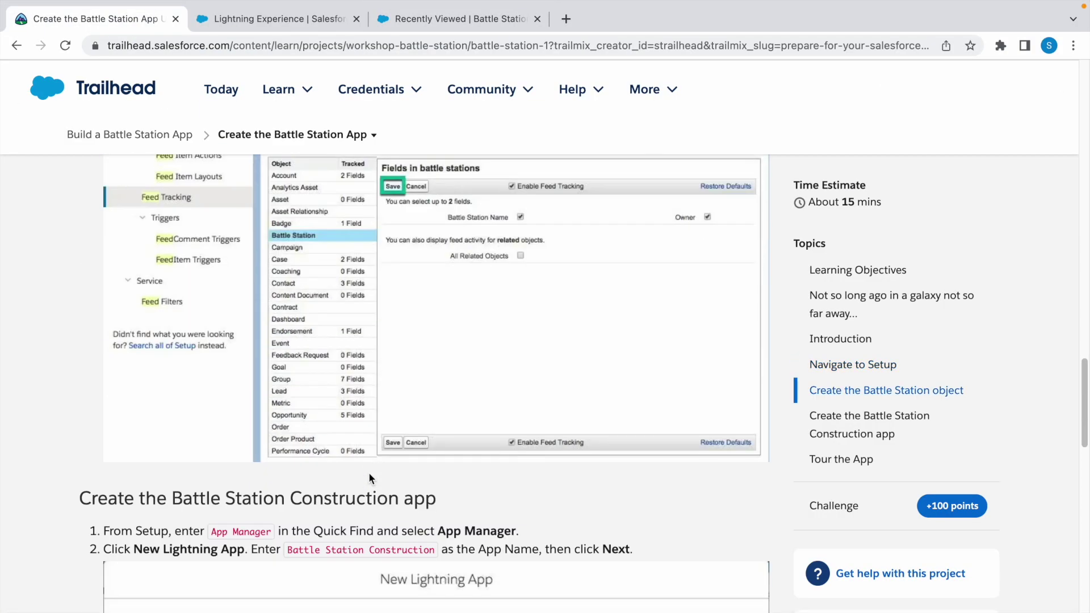
scroll(353, 489, "down", 8)
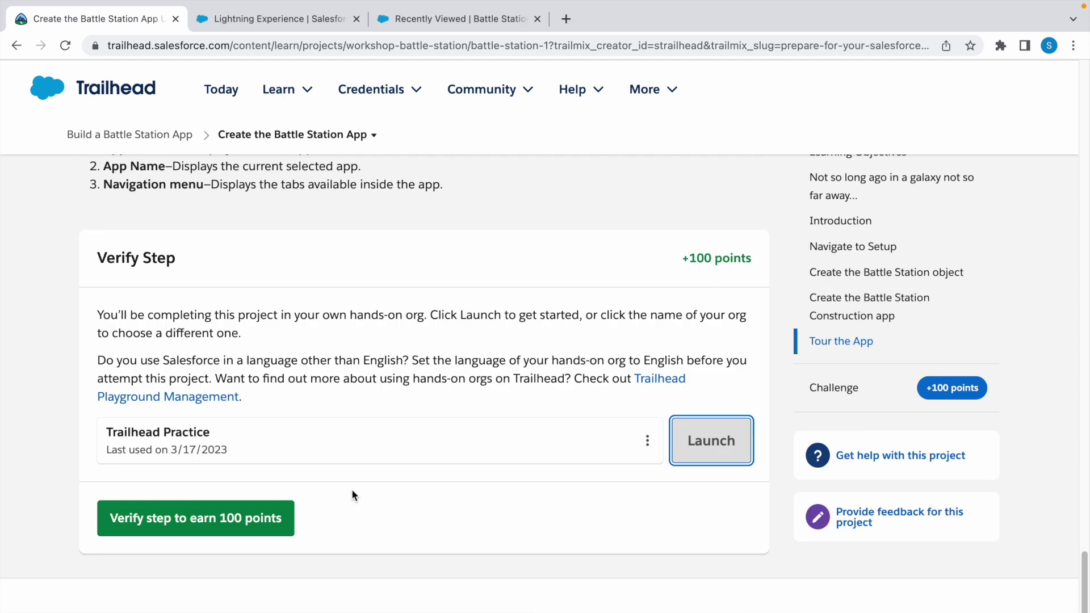
left_click(244, 517)
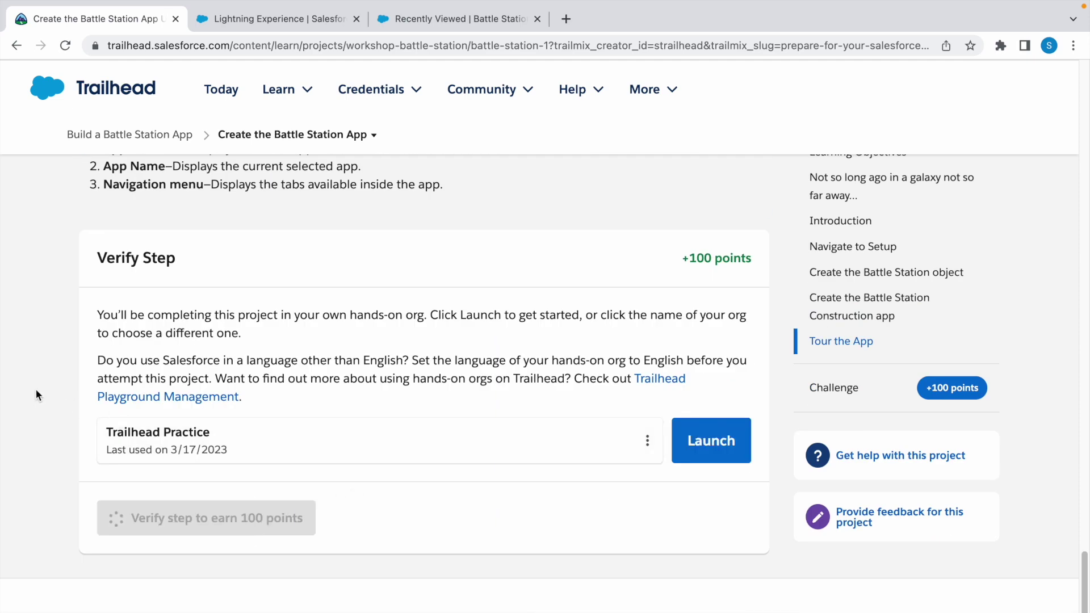